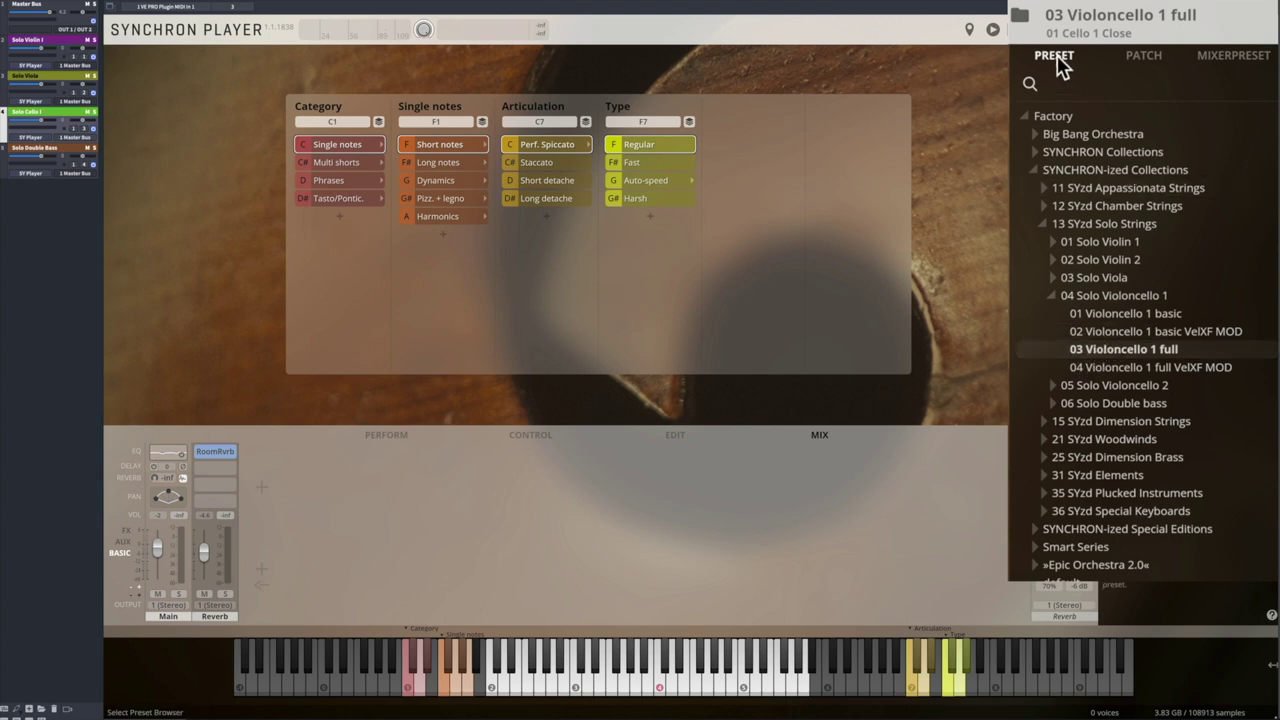
click(1207, 64)
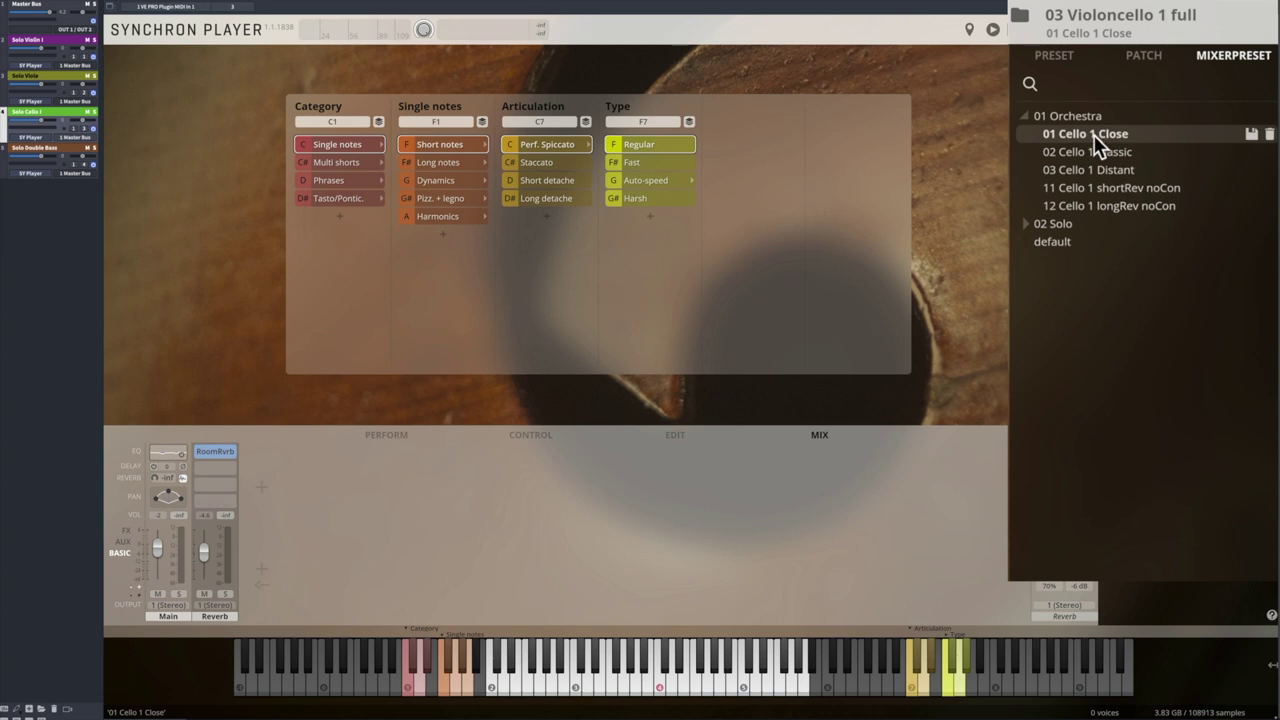
click(182, 478)
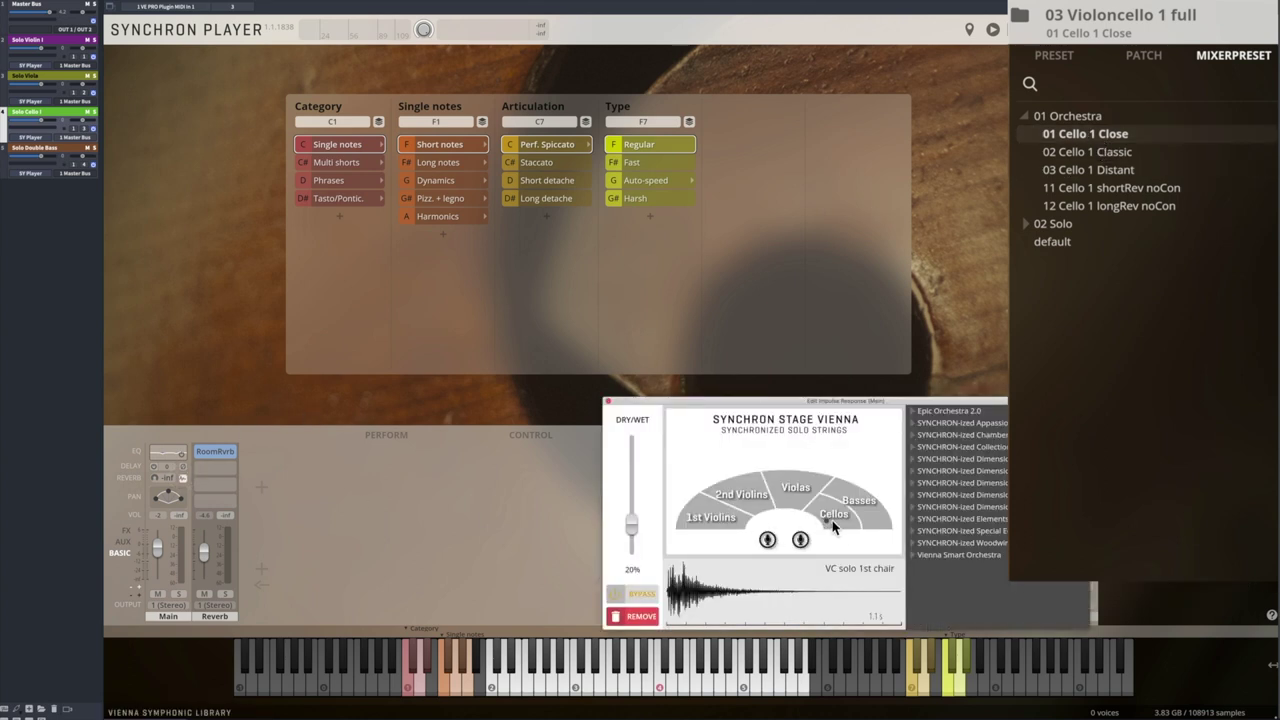
click(607, 403)
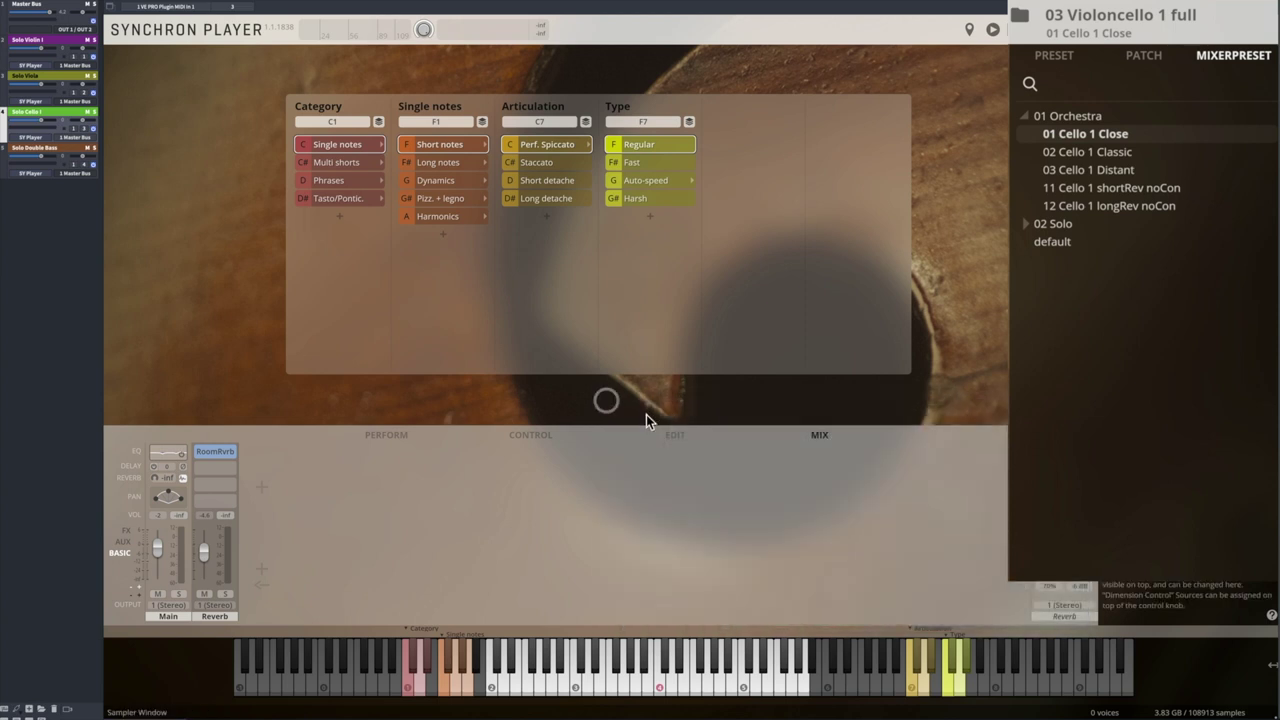
click(1025, 223)
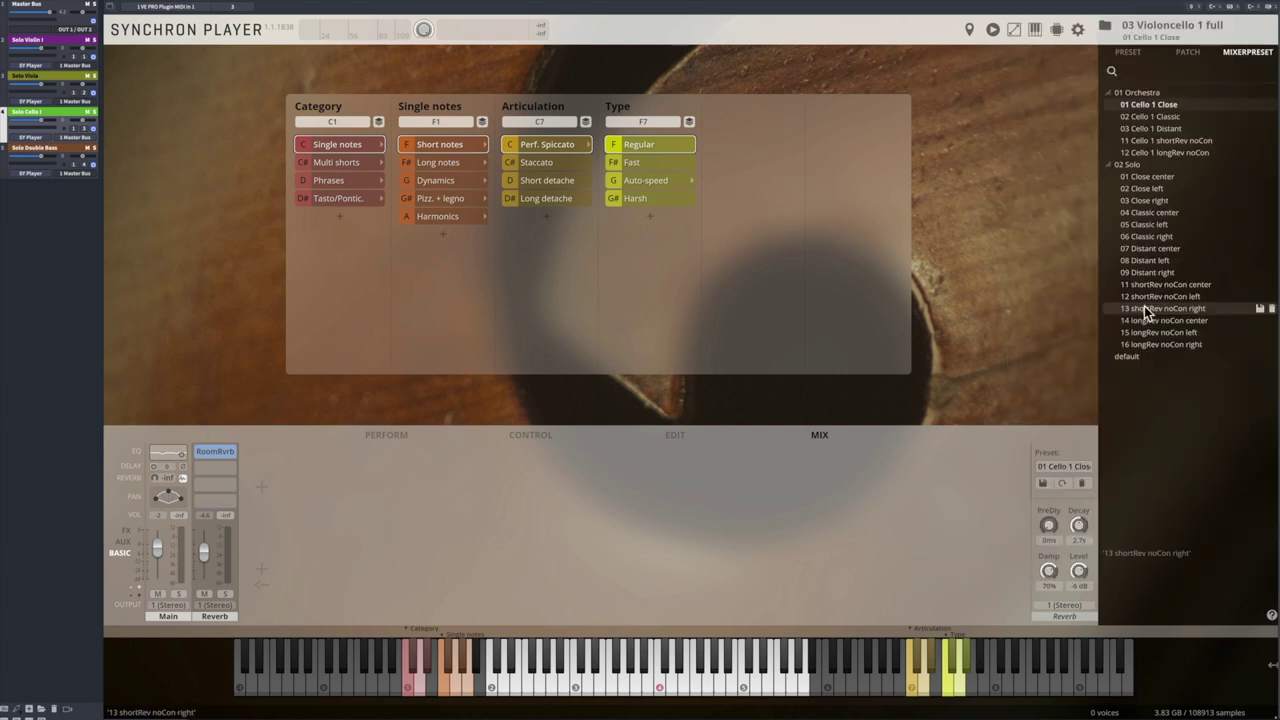
click(1122, 53)
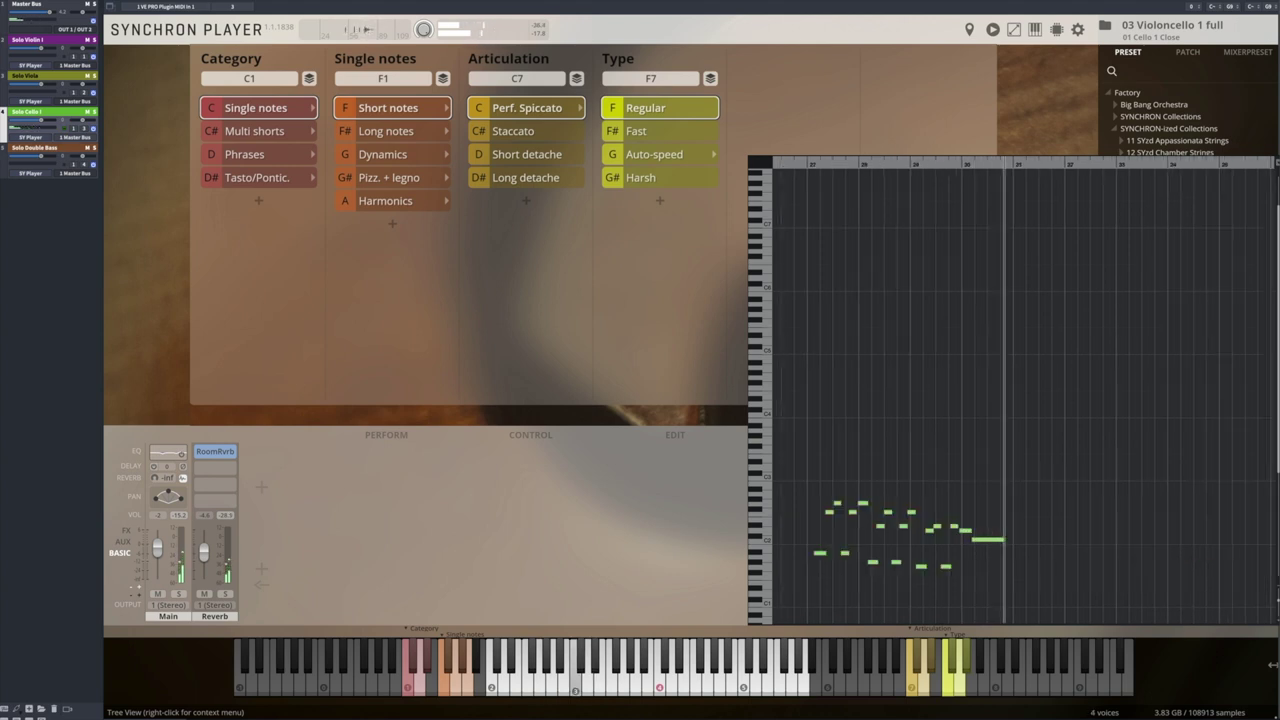
click(646, 109)
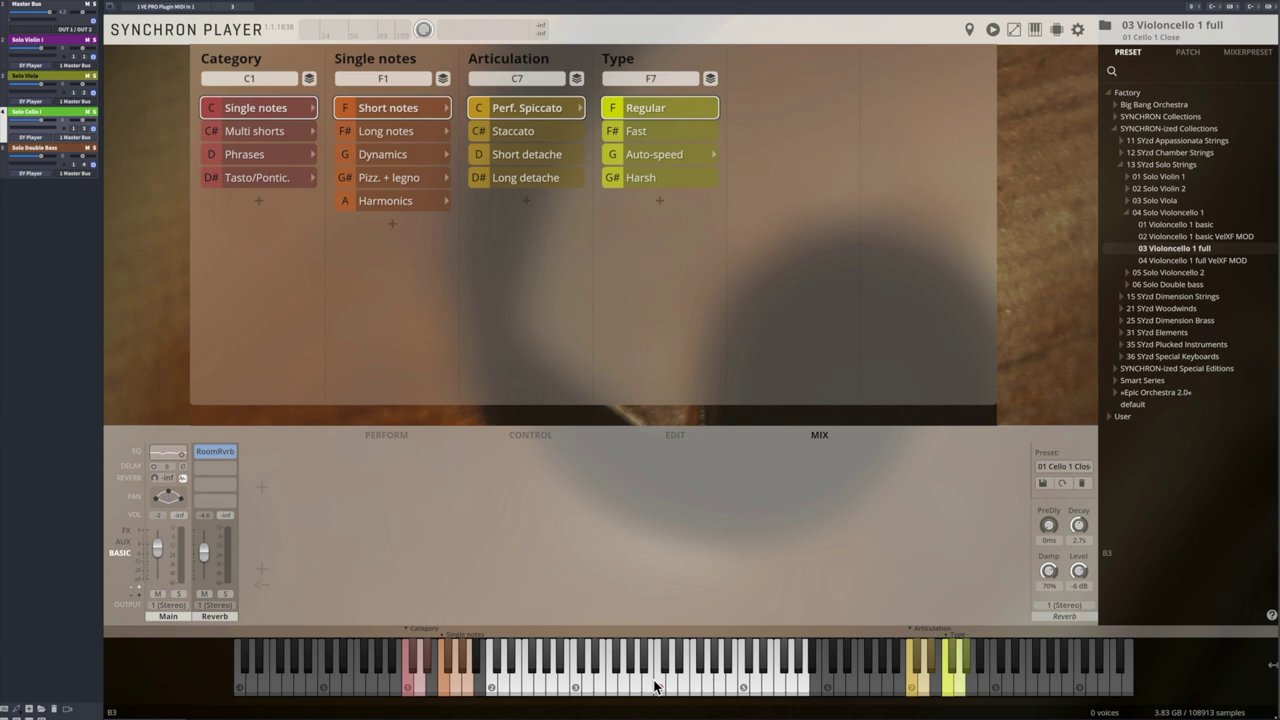
Change the cello's Perf. Spiccato type from Fast to Auto-speed and play the phrase back
click(630, 133)
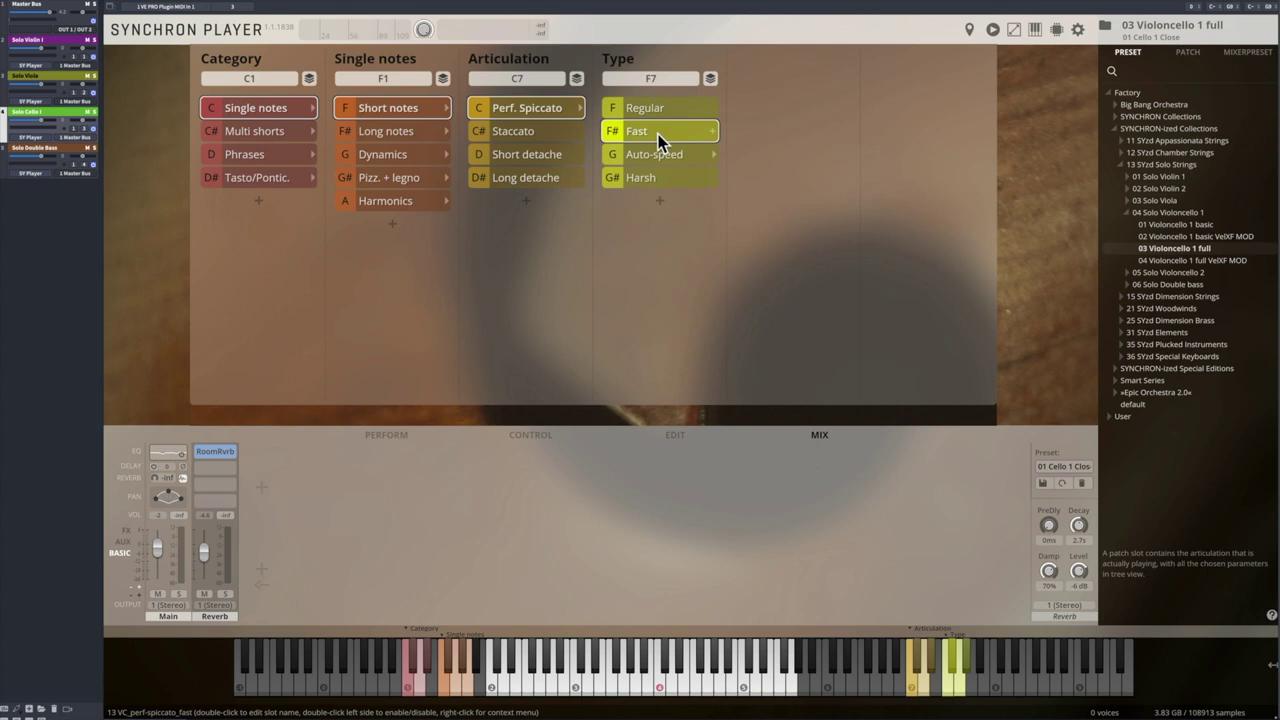
click(655, 155)
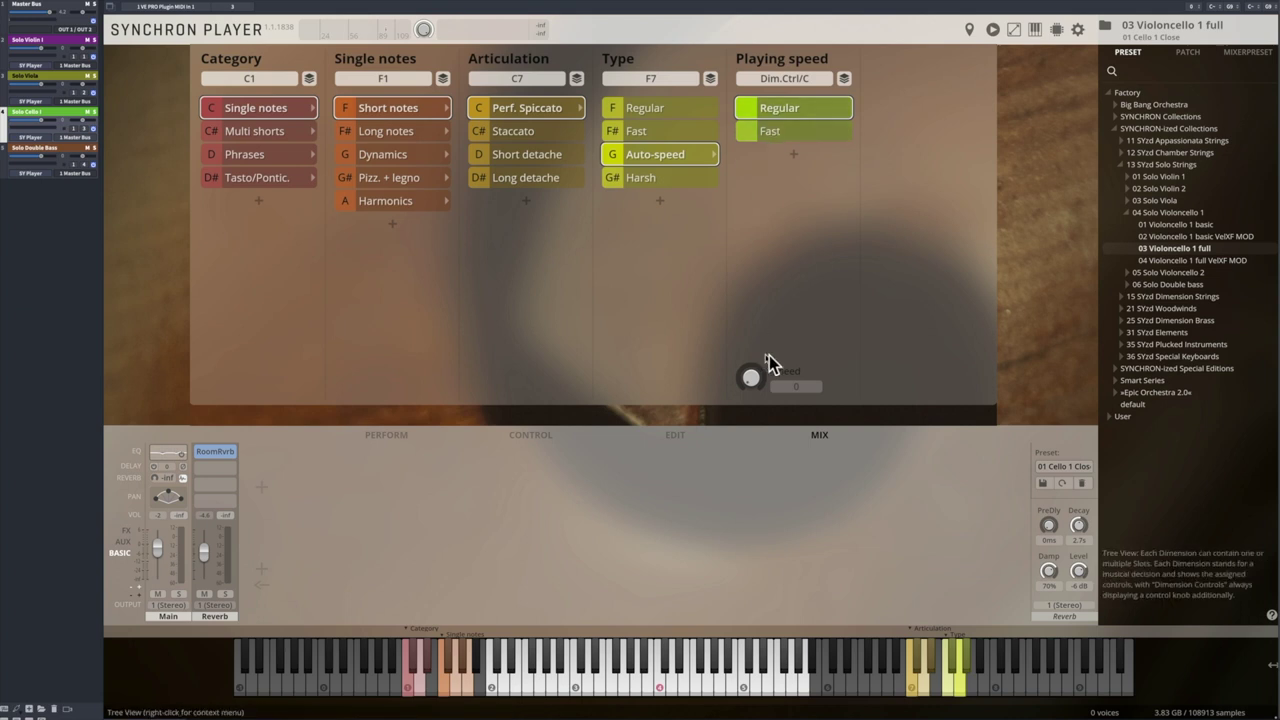
key(ctrl+e)
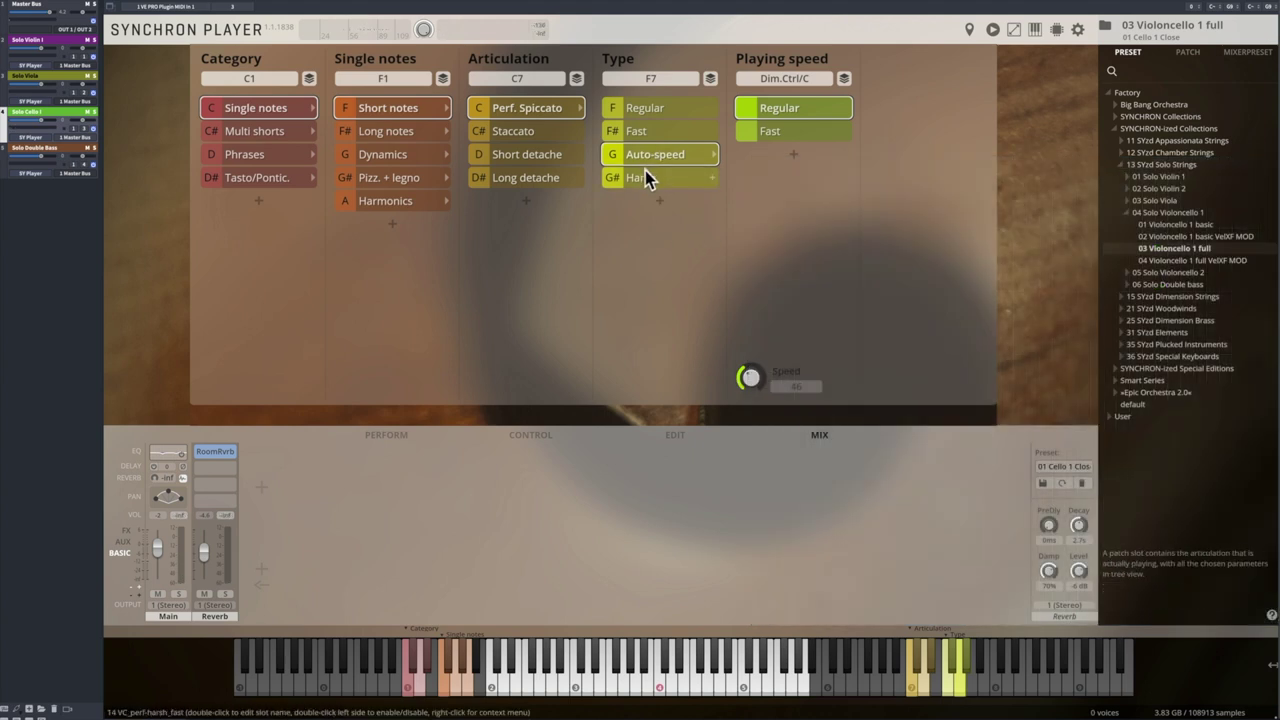
Choose Harsh in the Type column for the cello's Perf. Spiccato
click(642, 178)
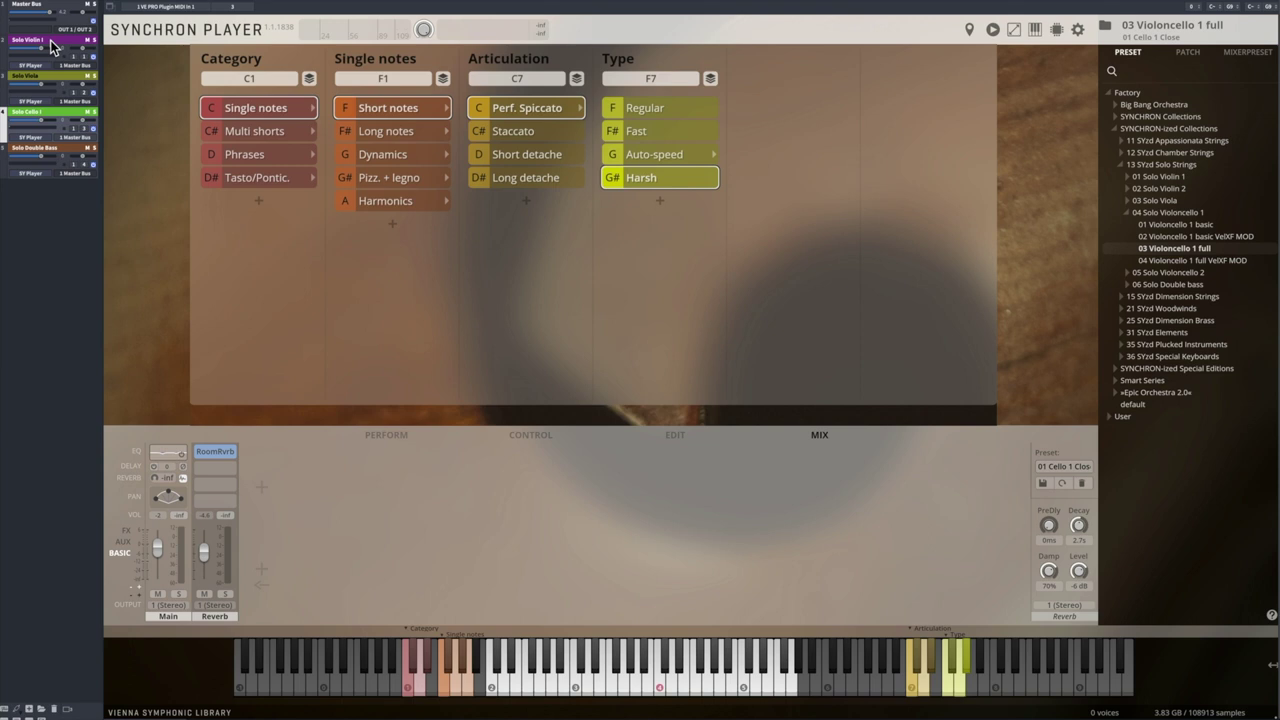
Show the Solo Violin I's 03 Violin 1 full preset and pick the Short detache articulation
click(50, 40)
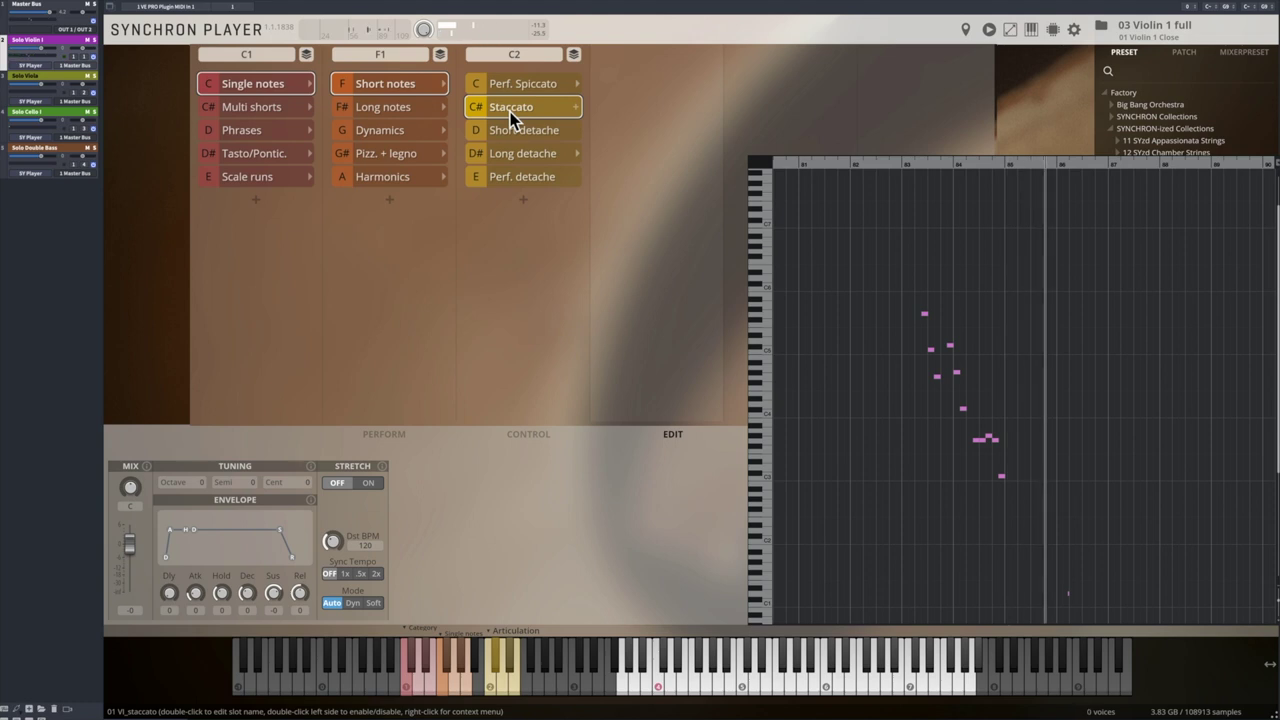
click(512, 129)
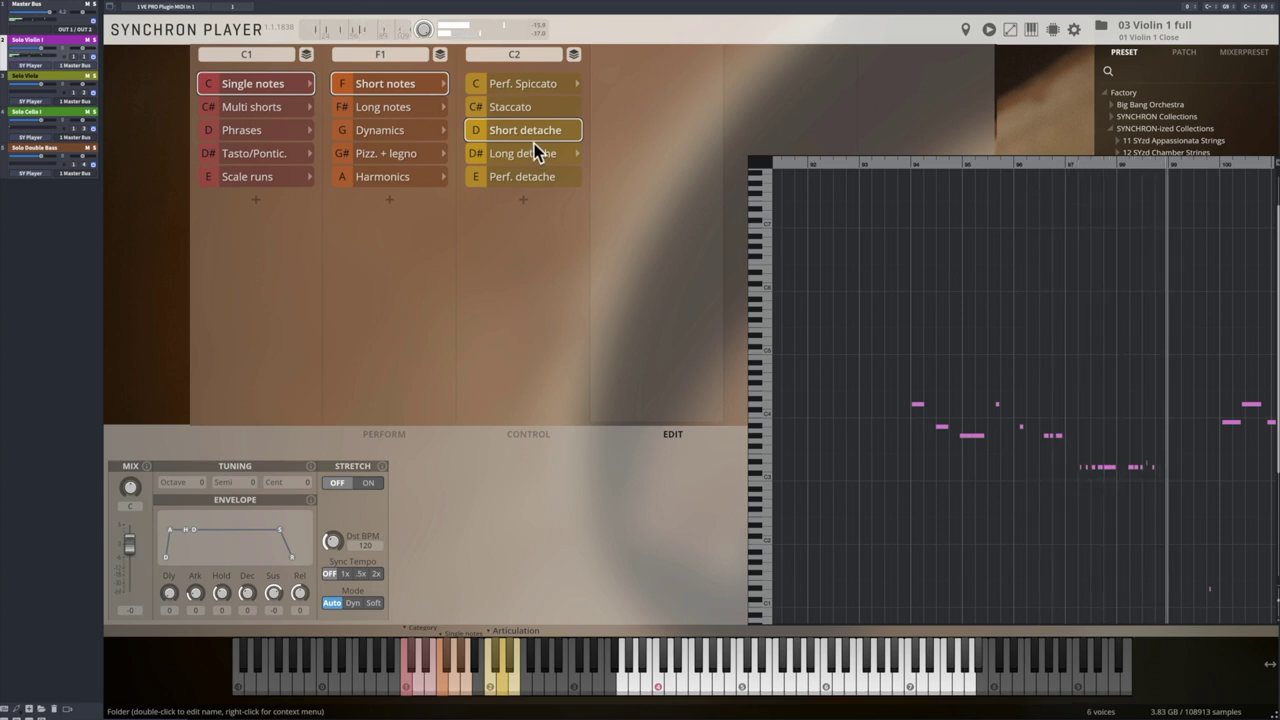
Set the violin to the Long detache articulation with the Vibrato XFade option
click(530, 153)
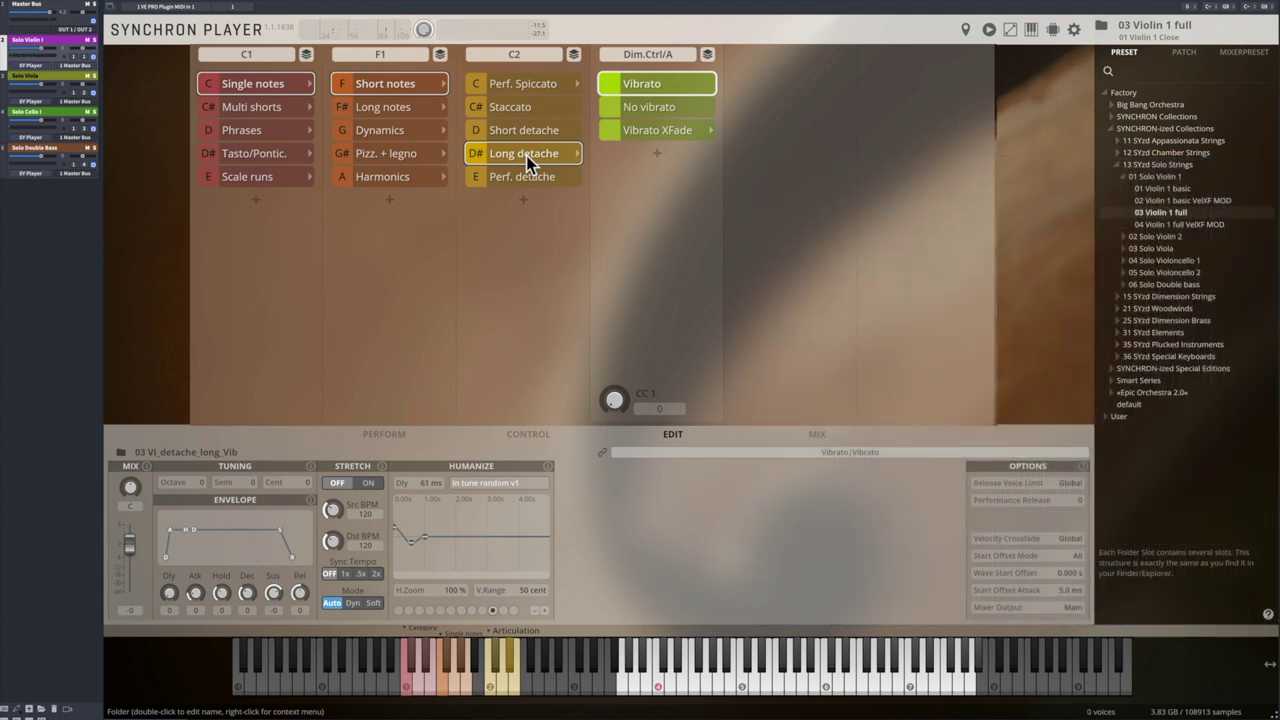
click(664, 131)
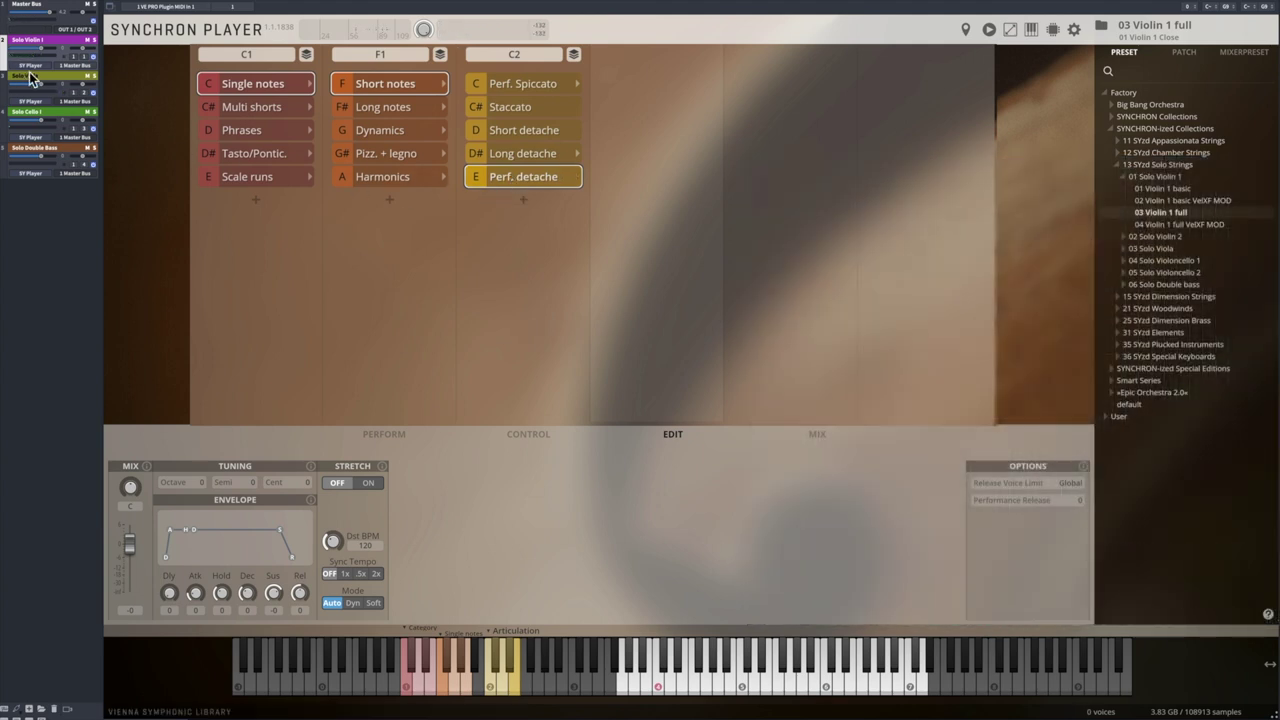
Switch to the Solo Viola's 03 Viola full preset and hide the piano roll
click(30, 78)
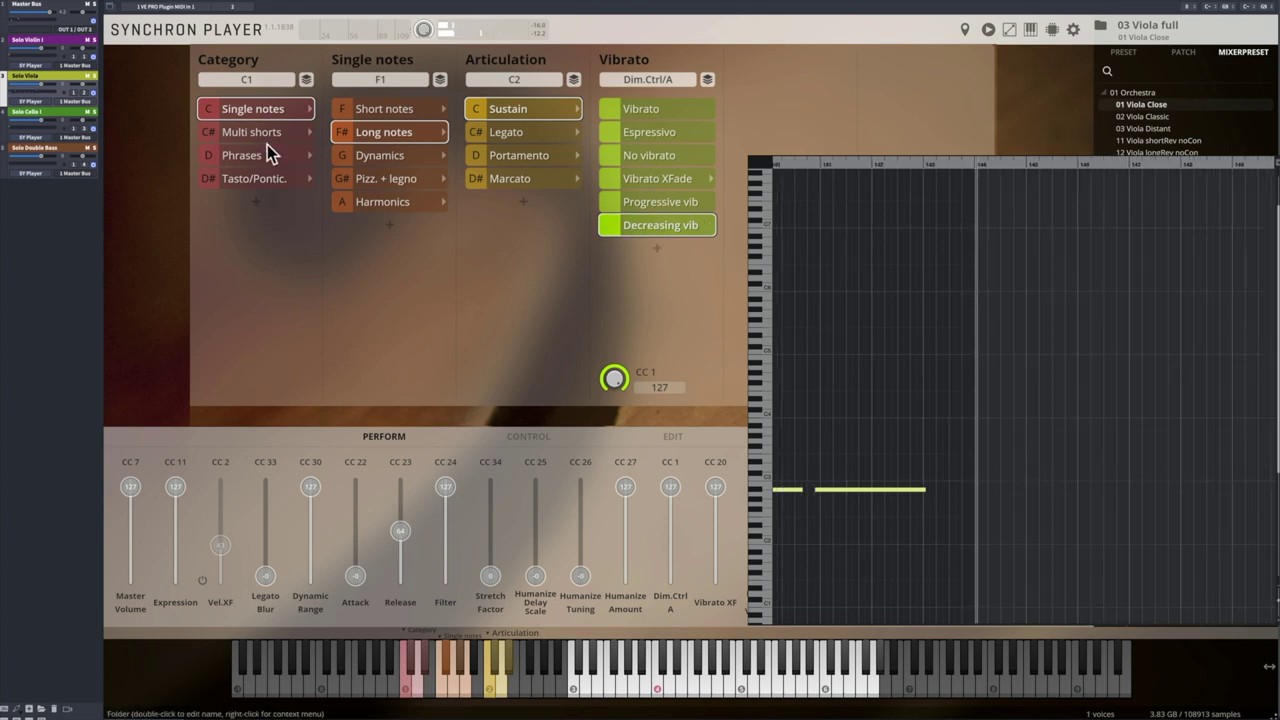
click(46, 50)
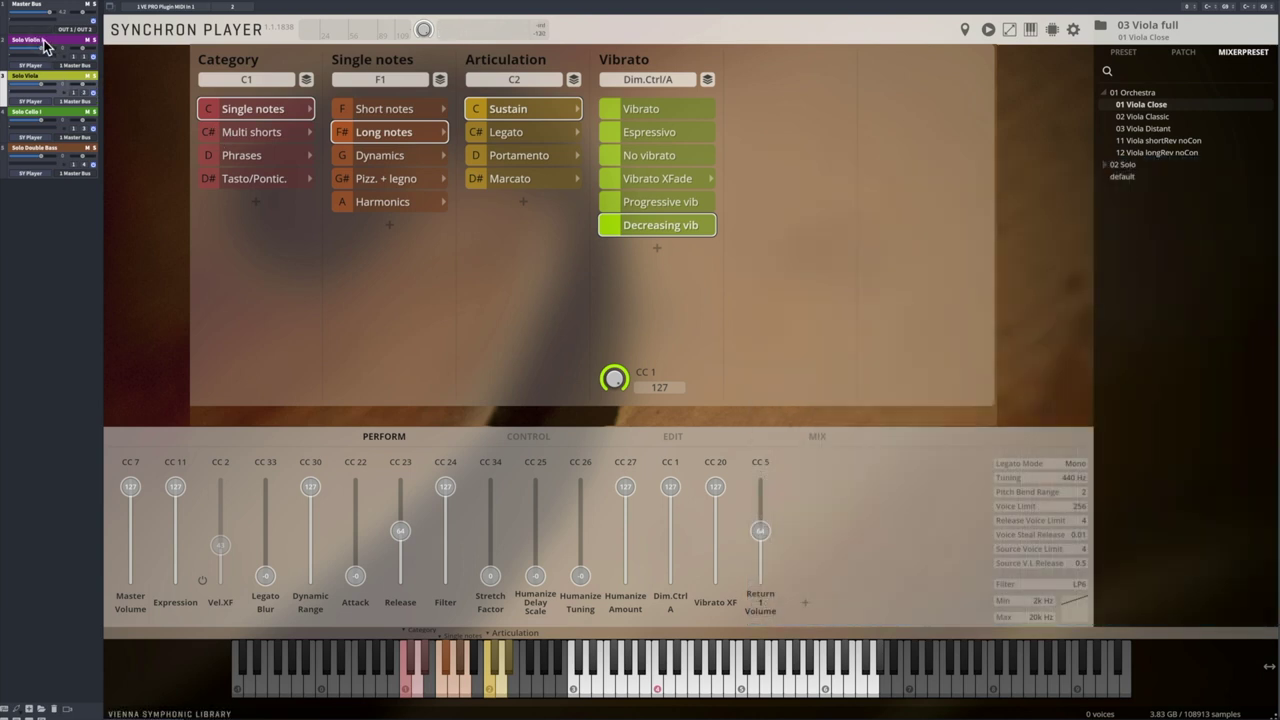
Back on Solo Violin I, choose Long notes, then Sustain, then plain Vibrato
click(44, 46)
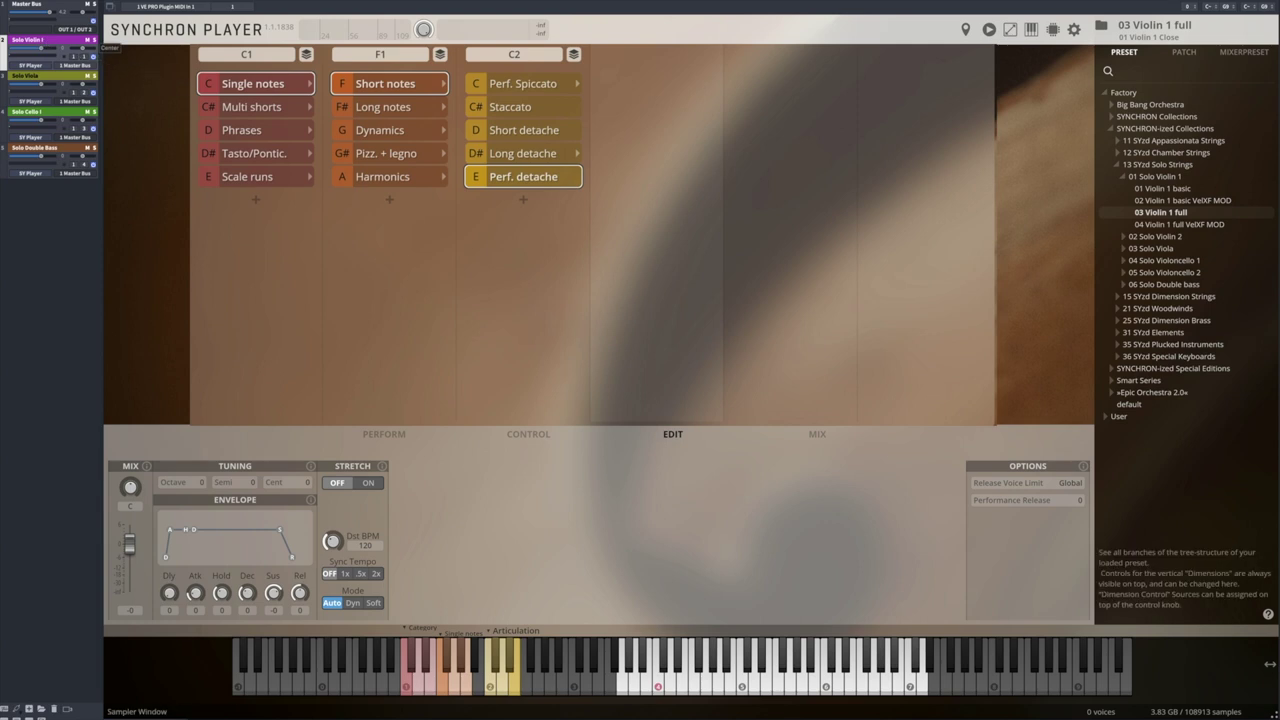
click(376, 106)
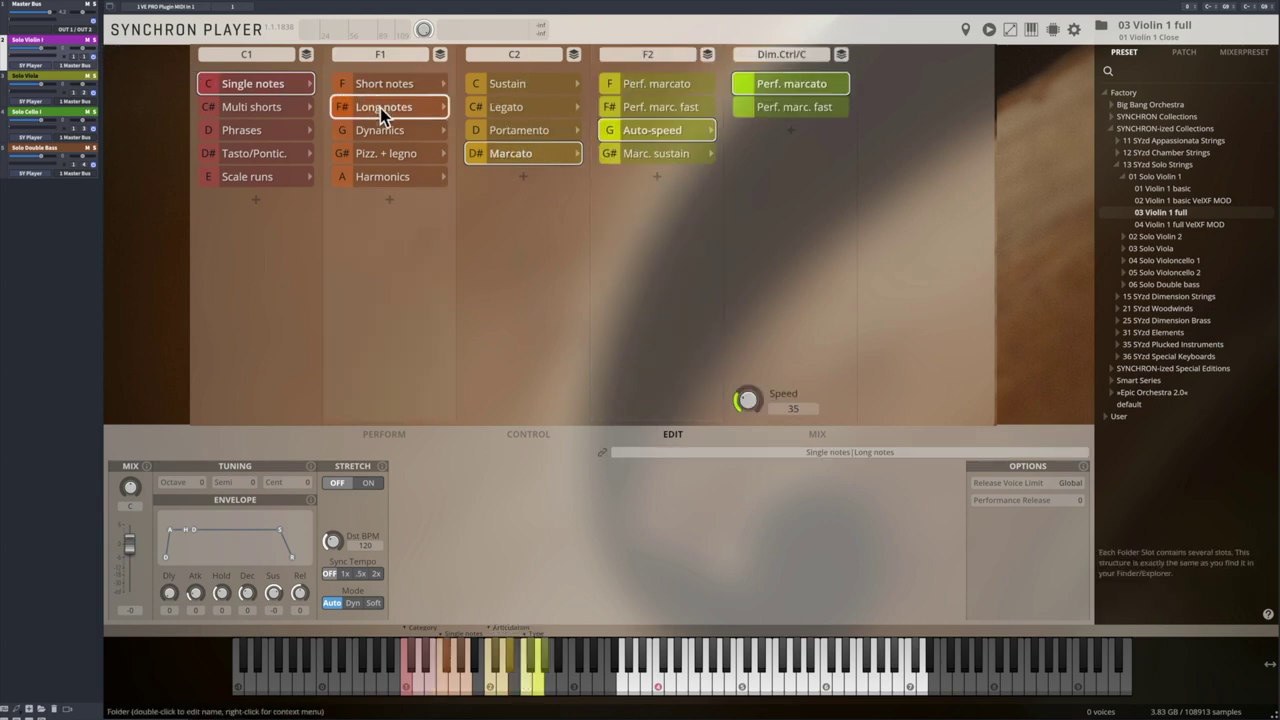
click(520, 87)
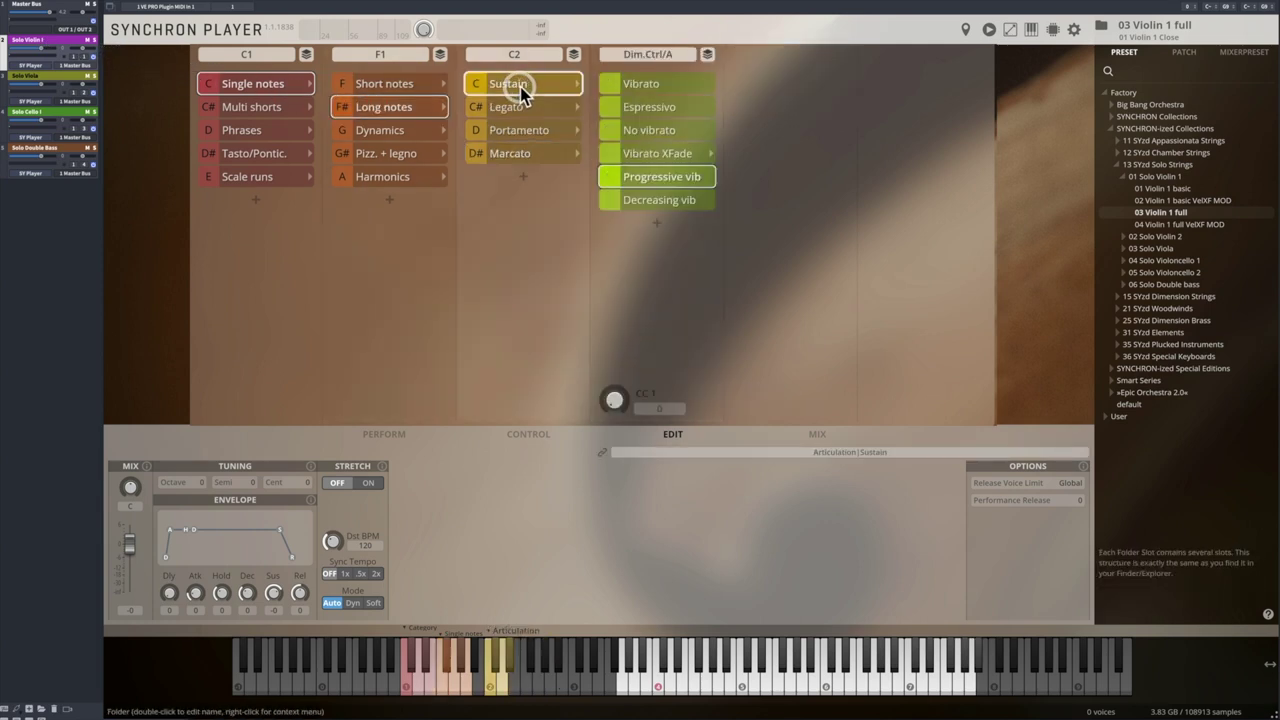
click(640, 84)
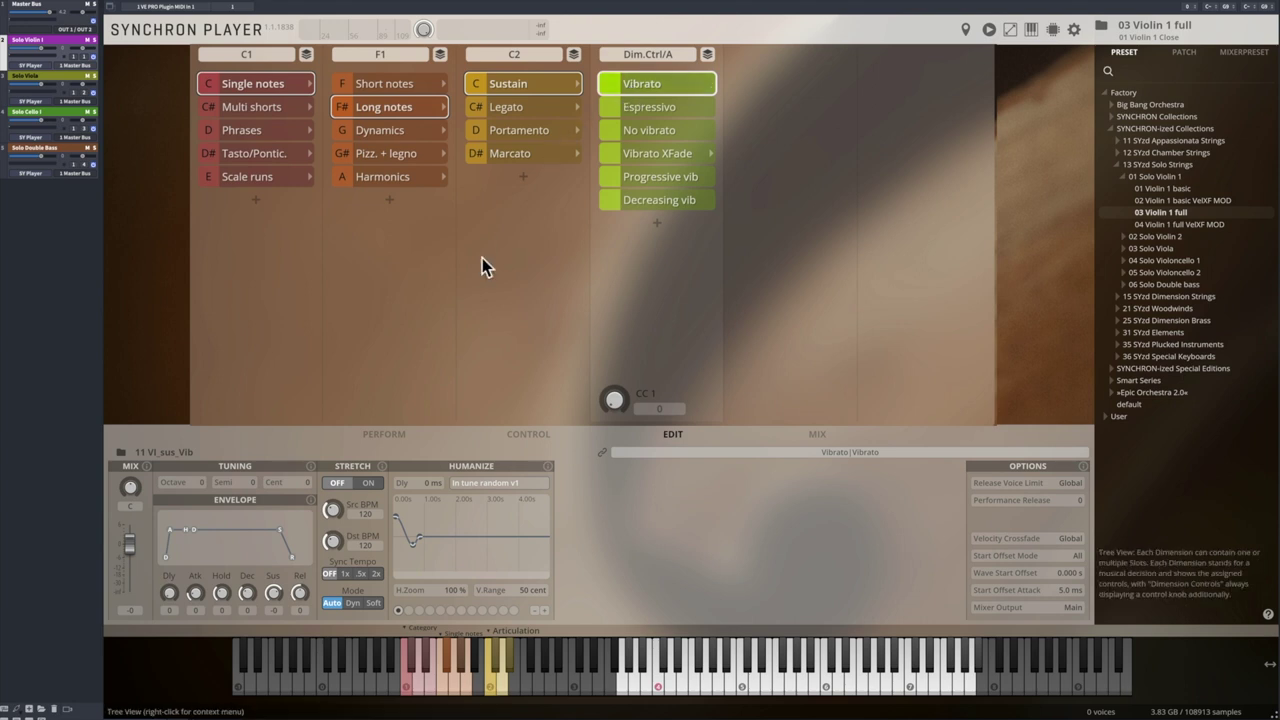
Turn Stretch ON for the vibrato sustain and nudge the CC34 Stretch Factor slightly up
click(369, 483)
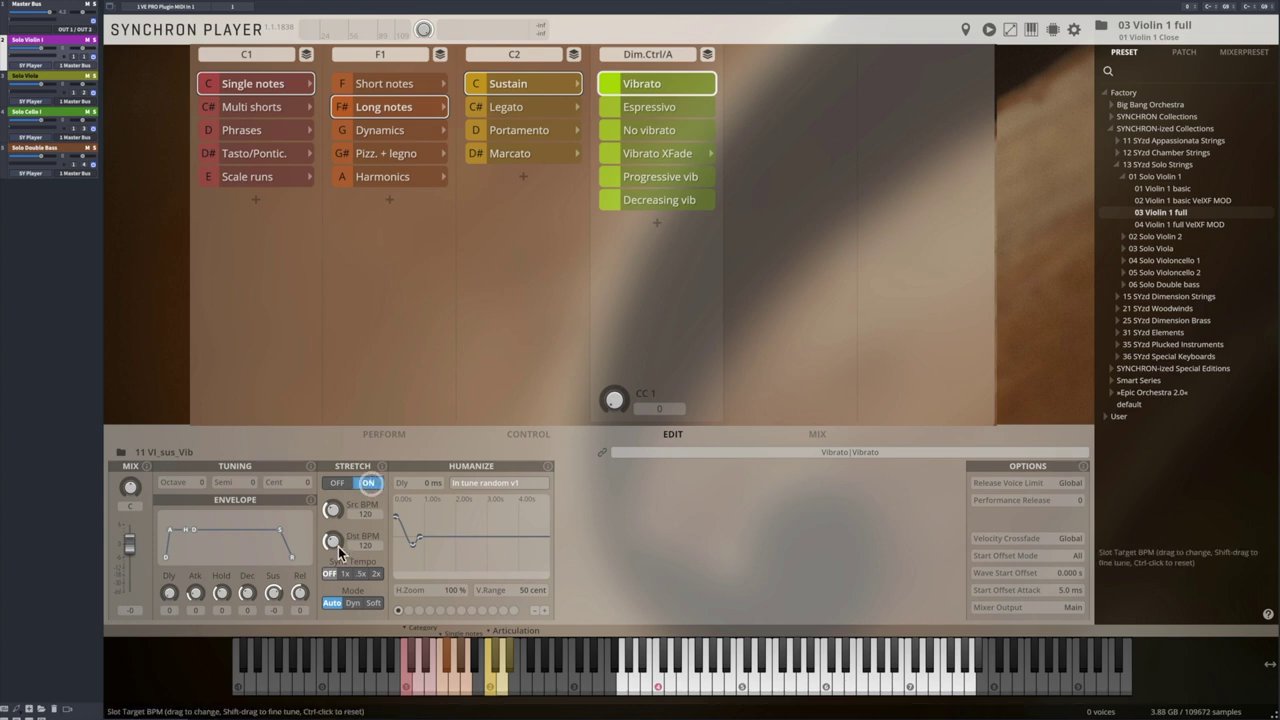
click(386, 436)
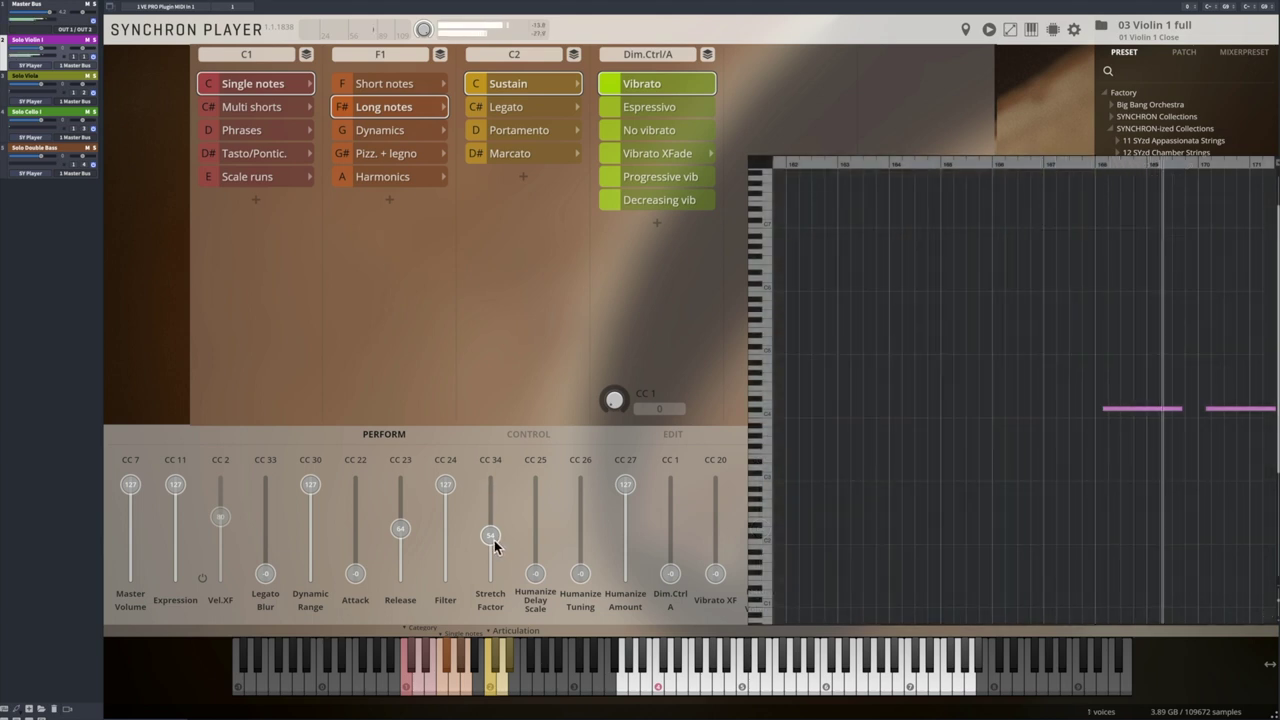
drag(494, 543, 502, 538)
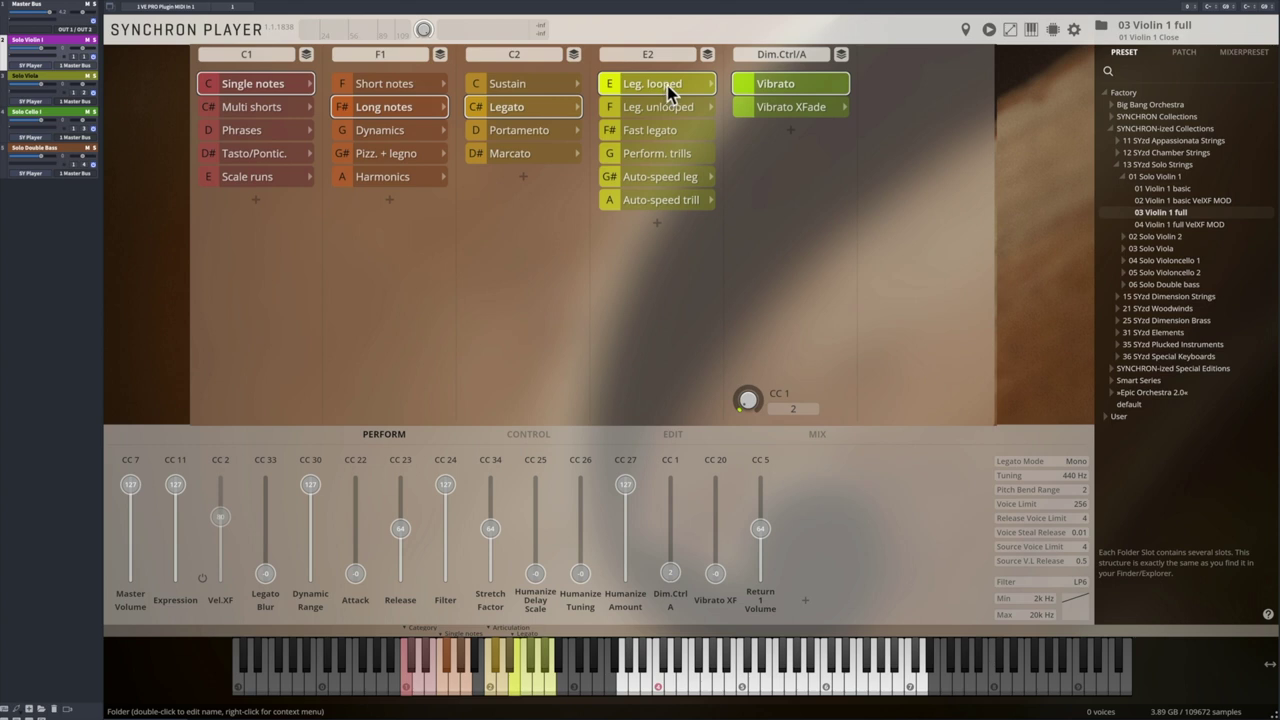
Change the violin's legato type to Leg. unlooped and pick Progressive vib
click(655, 106)
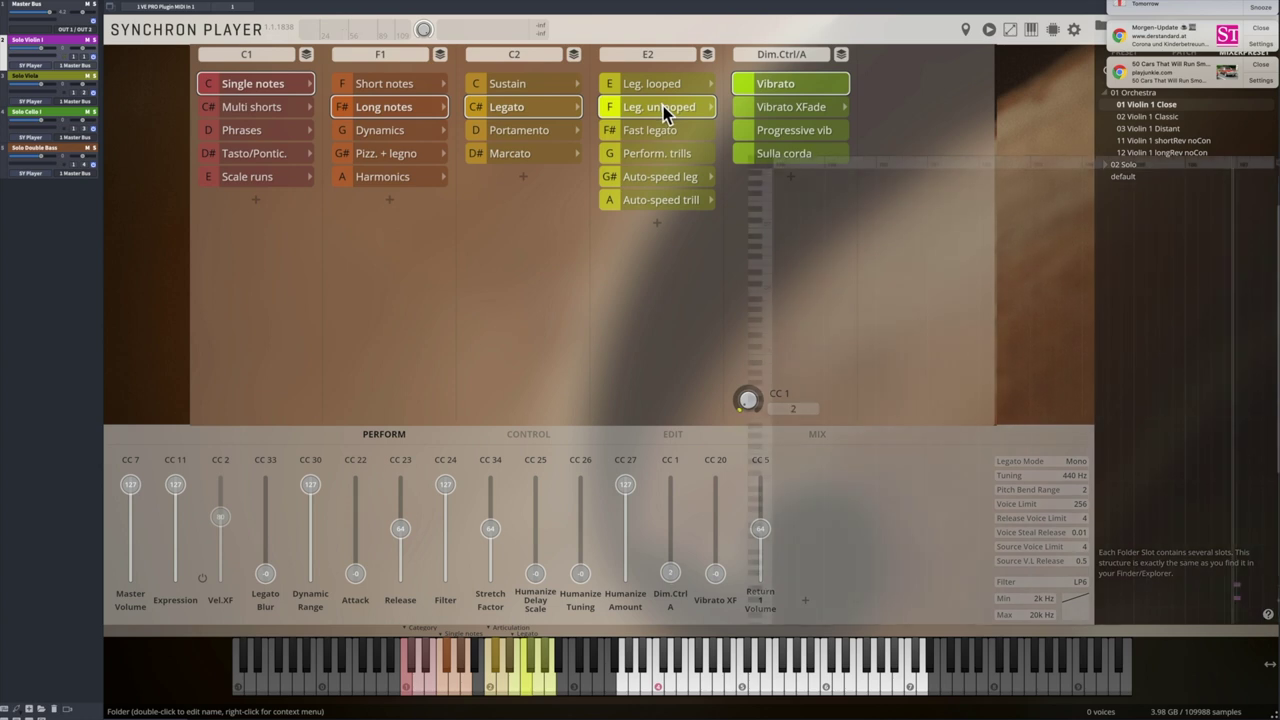
click(655, 83)
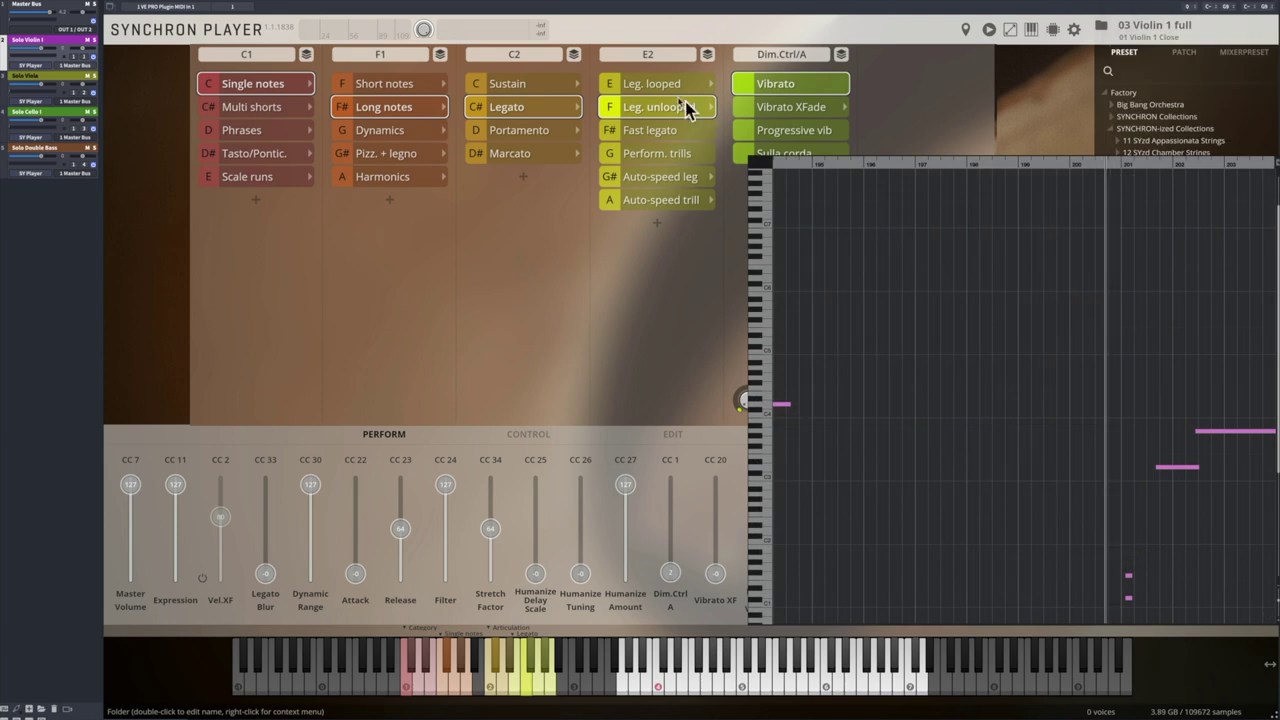
Switch the violin's unlooped legato option to Sulla corda
click(778, 132)
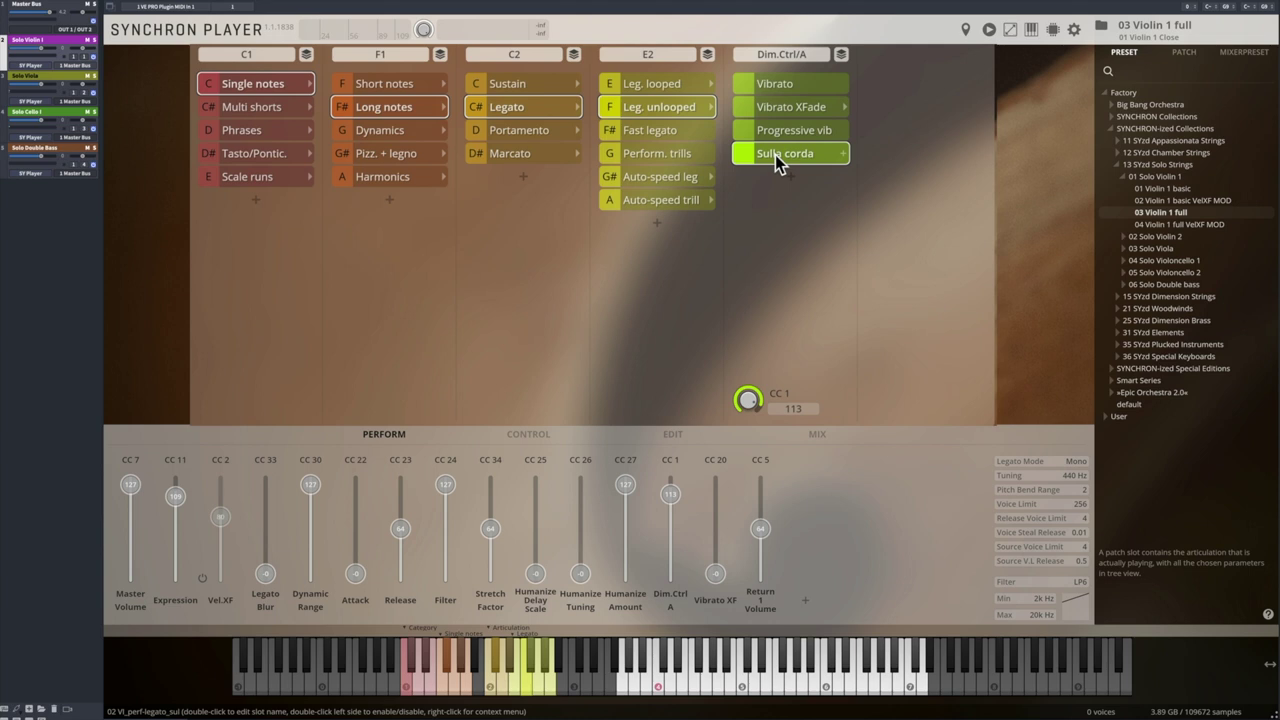
On the Solo Viola, choose Auto-speed leg legato with Fast legato as the speed
click(40, 78)
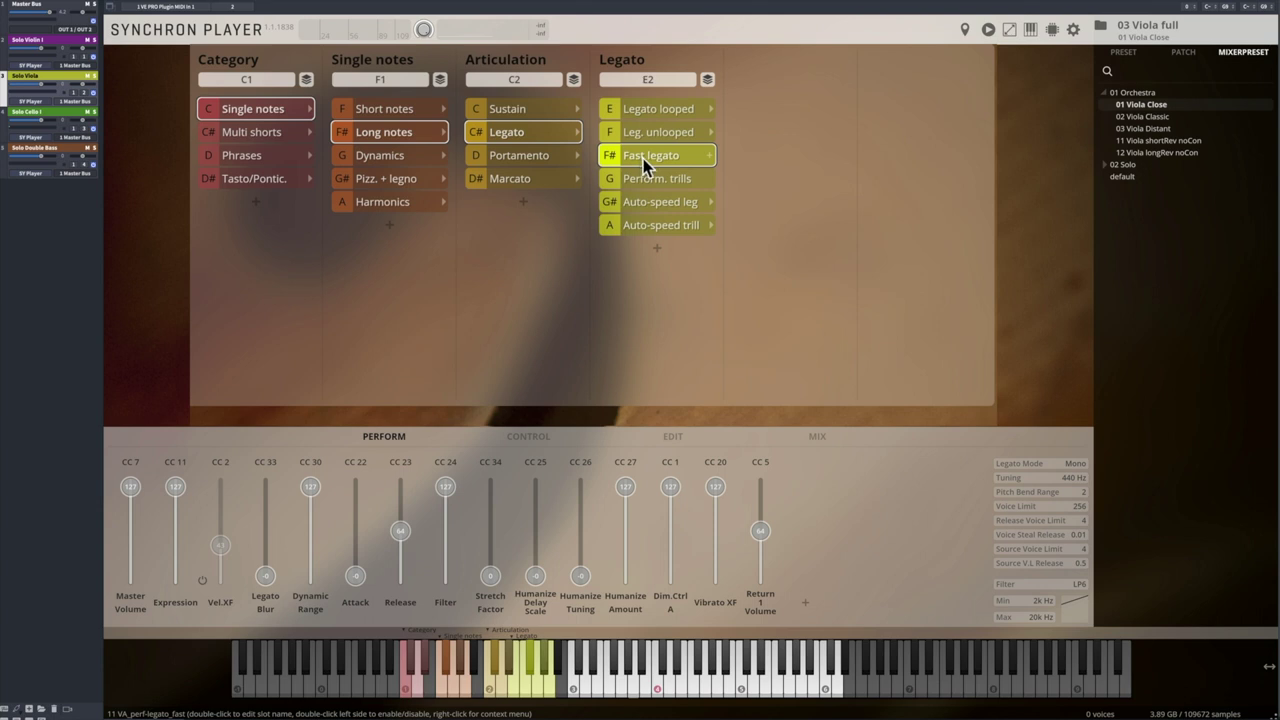
click(648, 201)
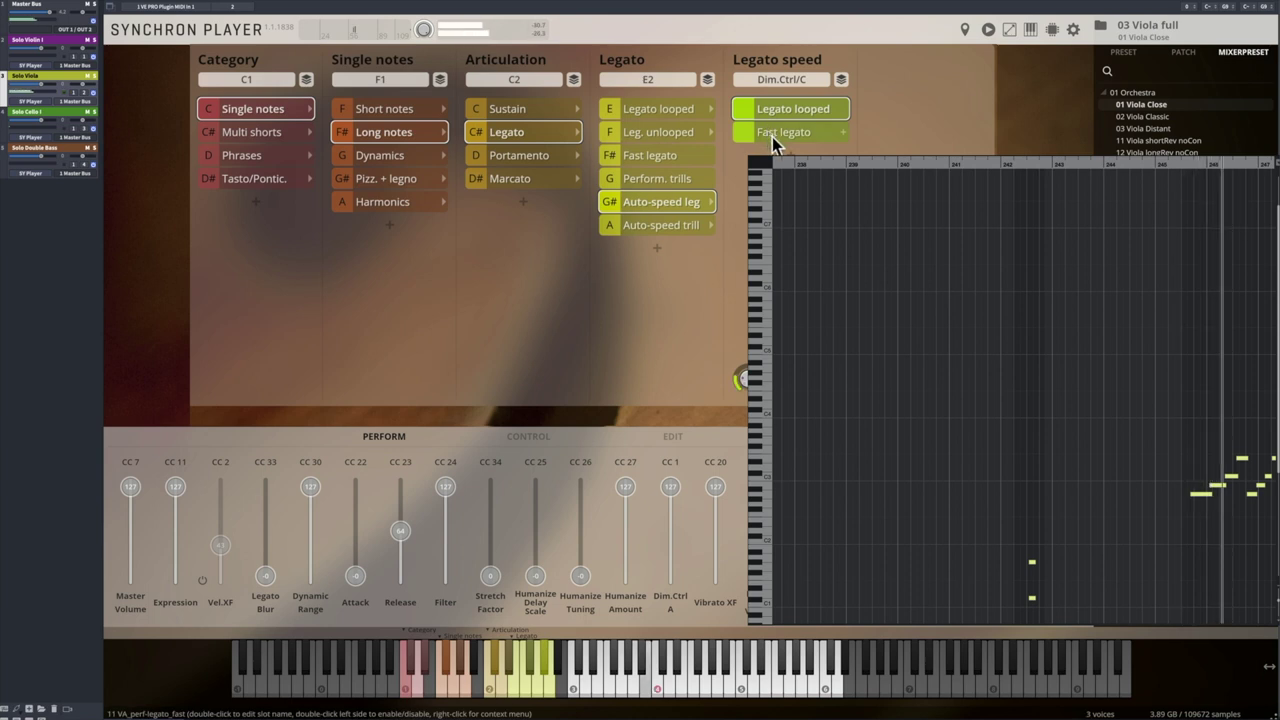
click(772, 132)
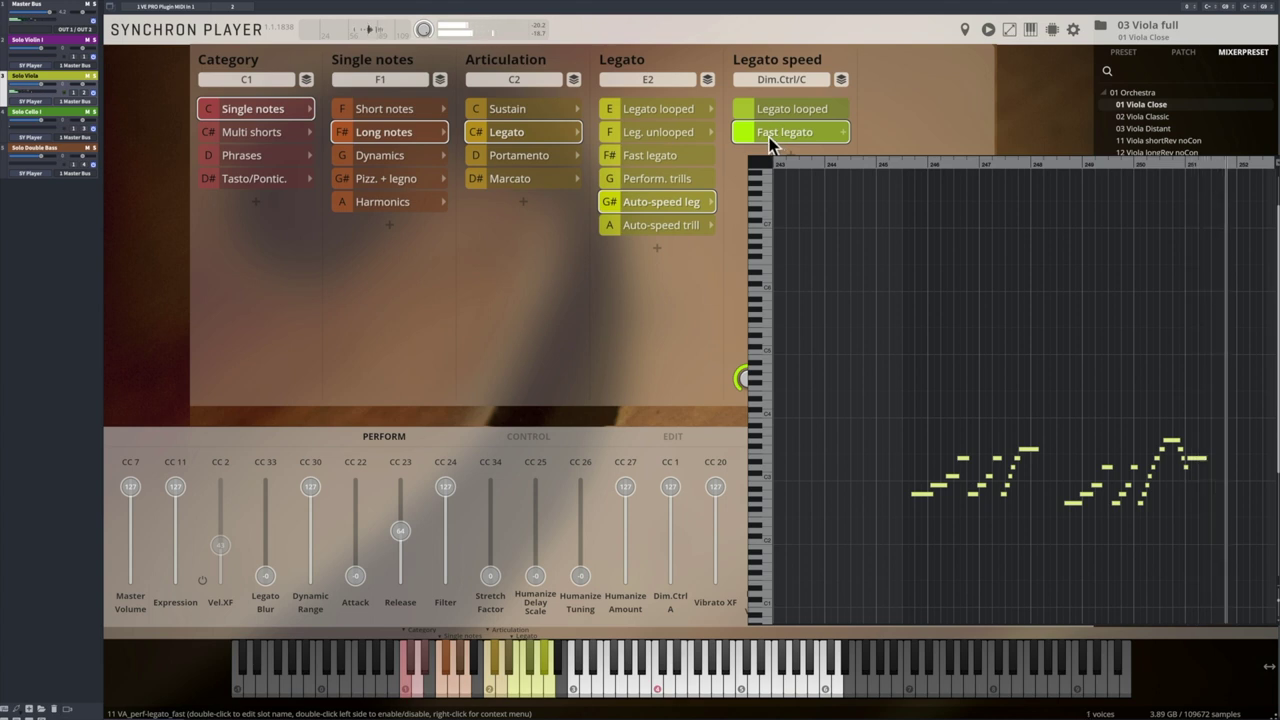
Switch to the Solo Violin I player and set Legato to Auto-speed trill with Legato looped
click(760, 145)
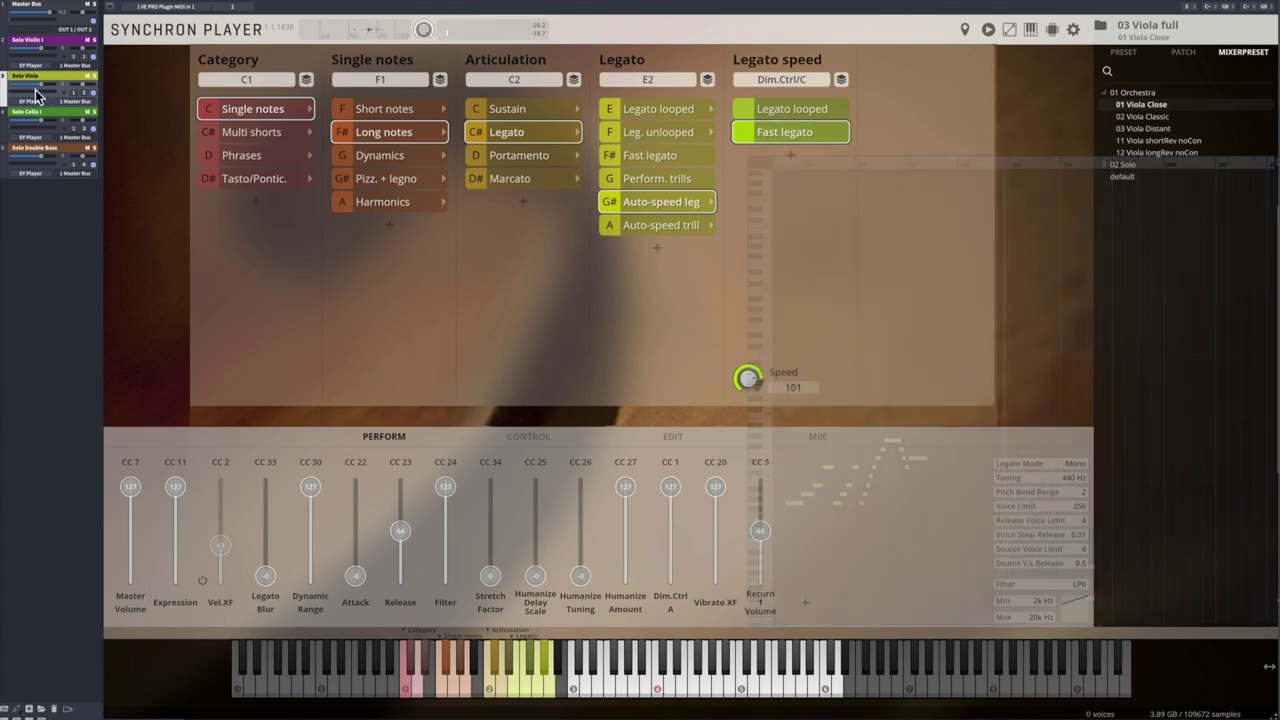
click(45, 42)
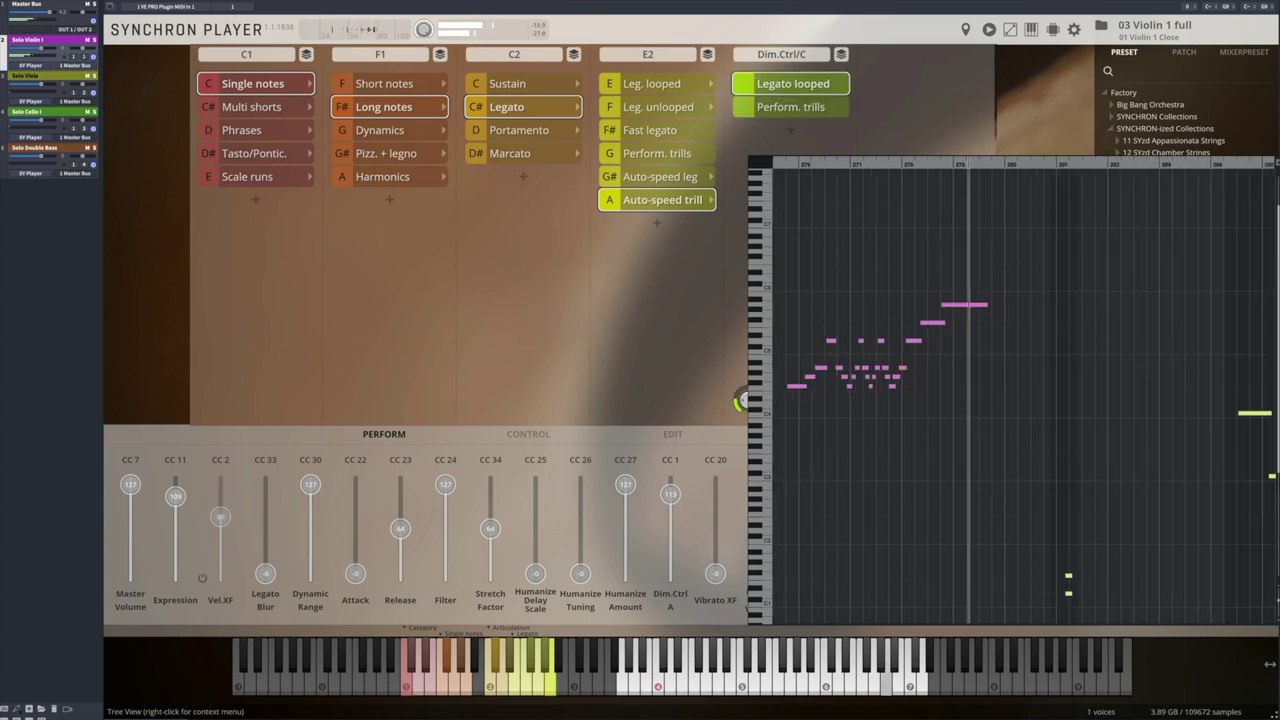
click(577, 317)
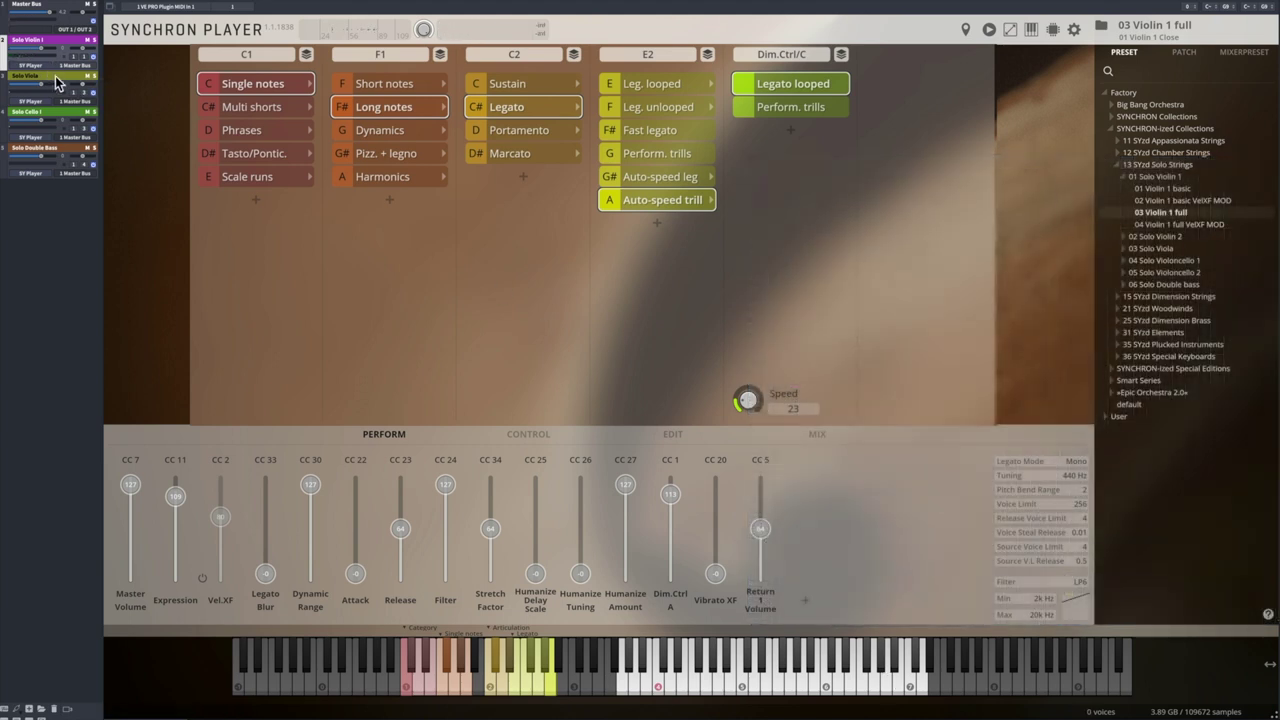
Review the Solo Viola's Zigane-style portamento, then bring up the Solo Cello I player
click(55, 76)
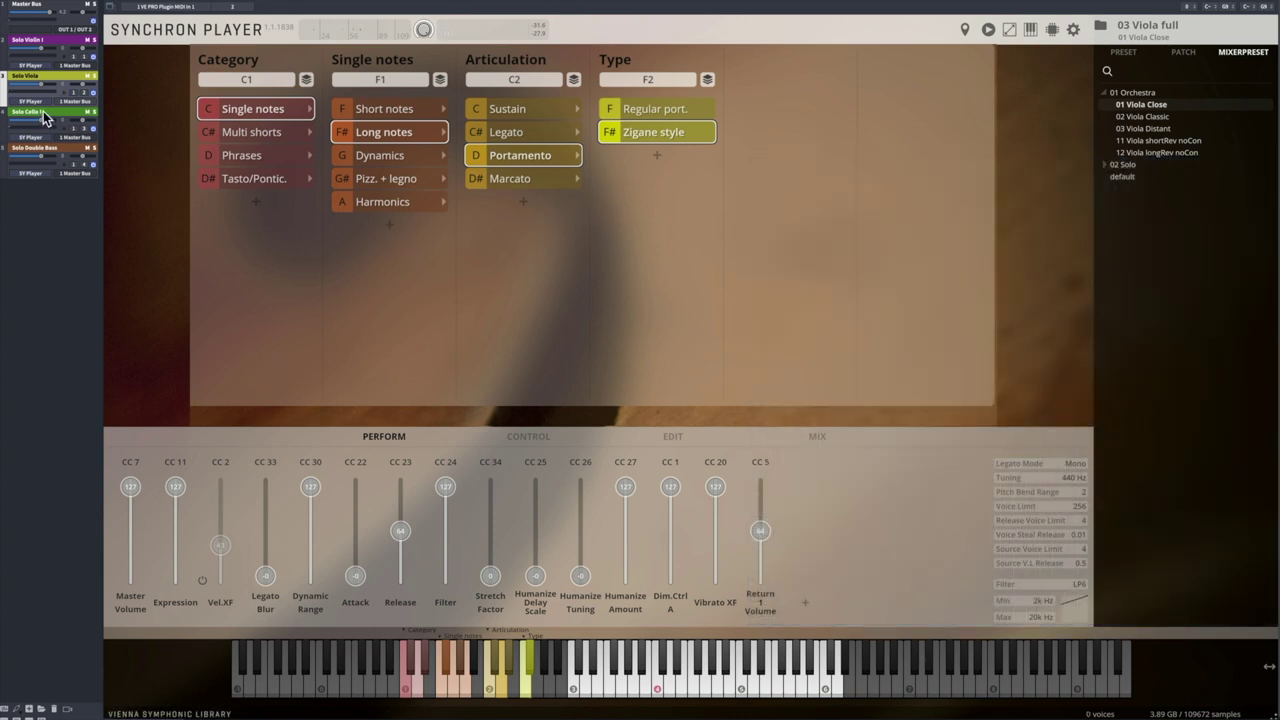
click(43, 112)
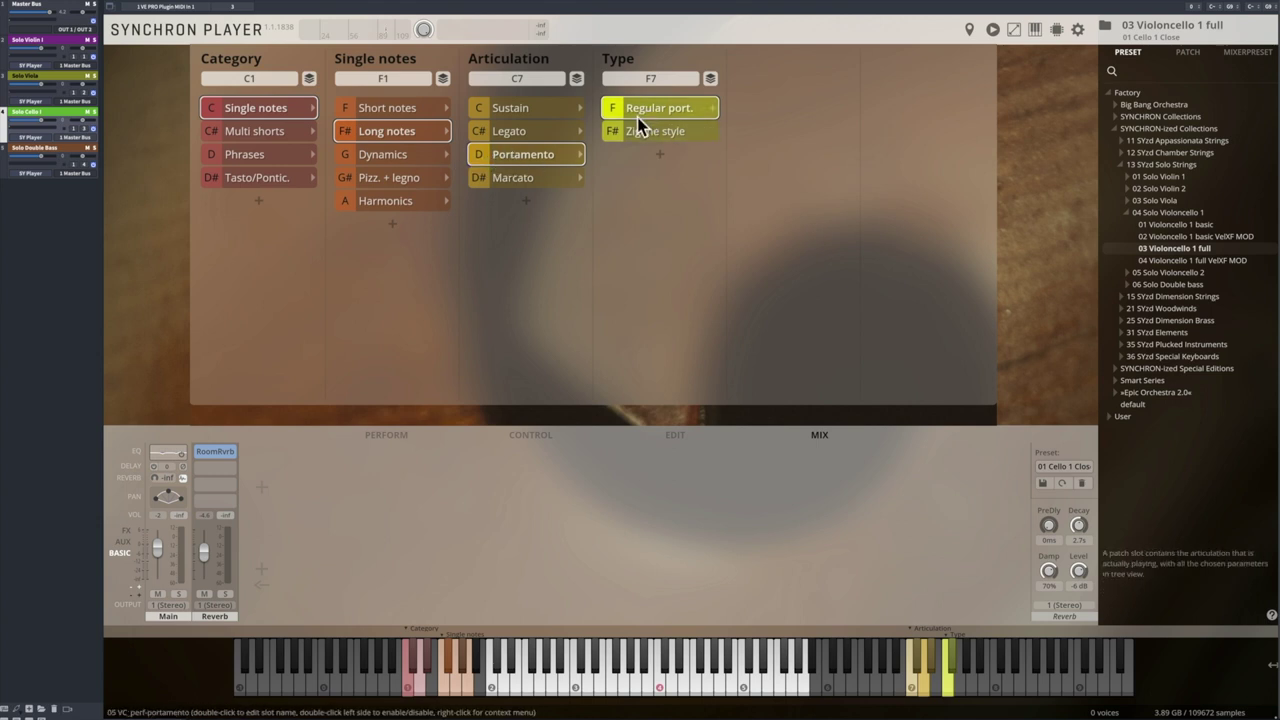
Turn Stretch on for the cello's portamento slot and change its type to Zigane style
click(688, 435)
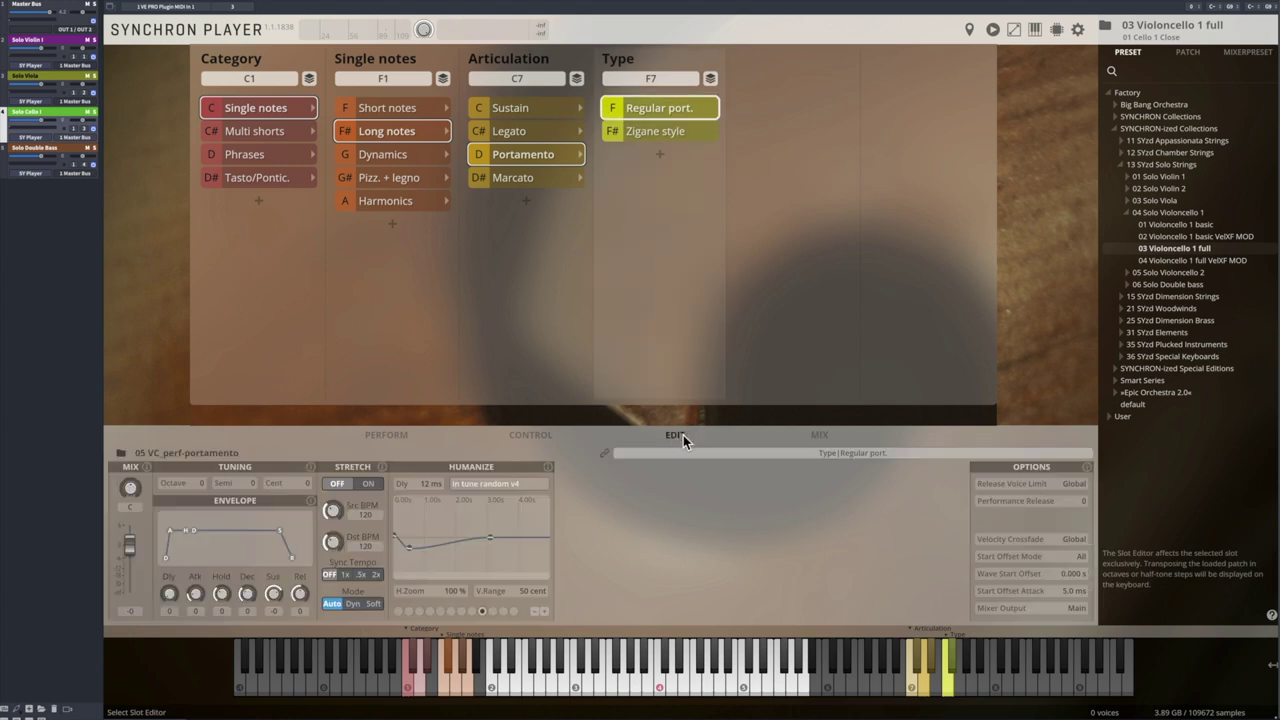
click(369, 484)
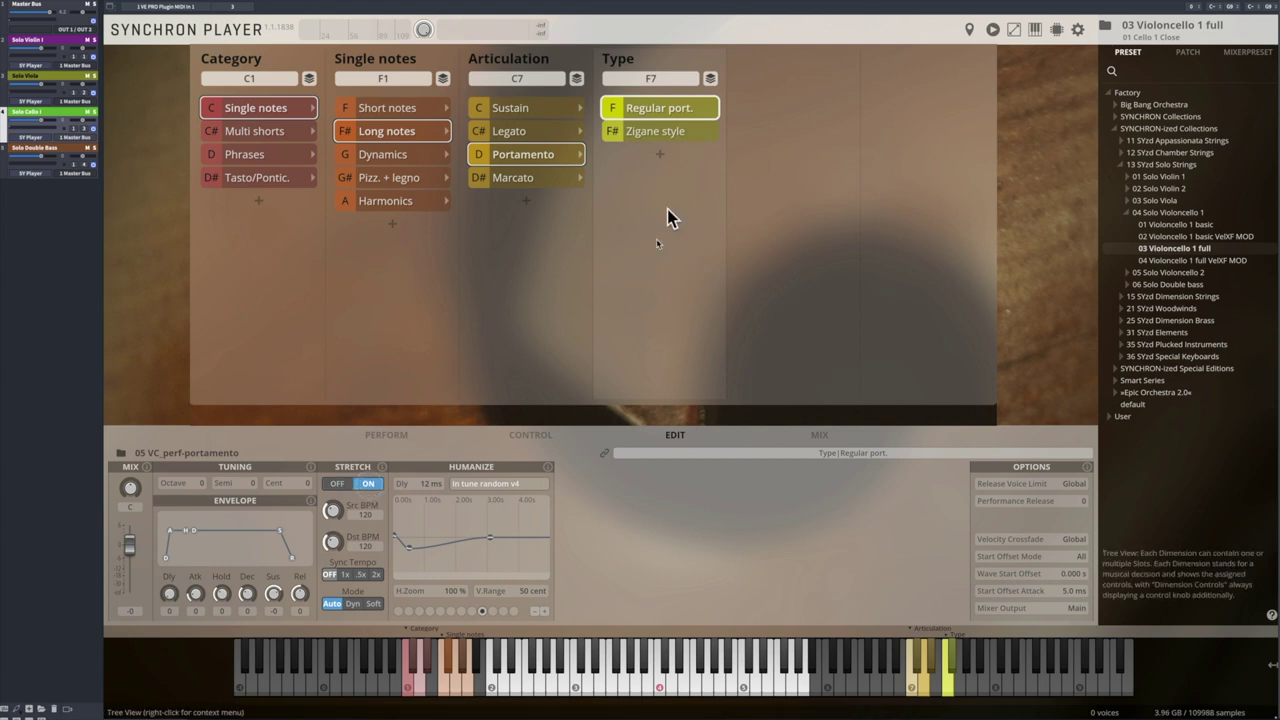
click(655, 131)
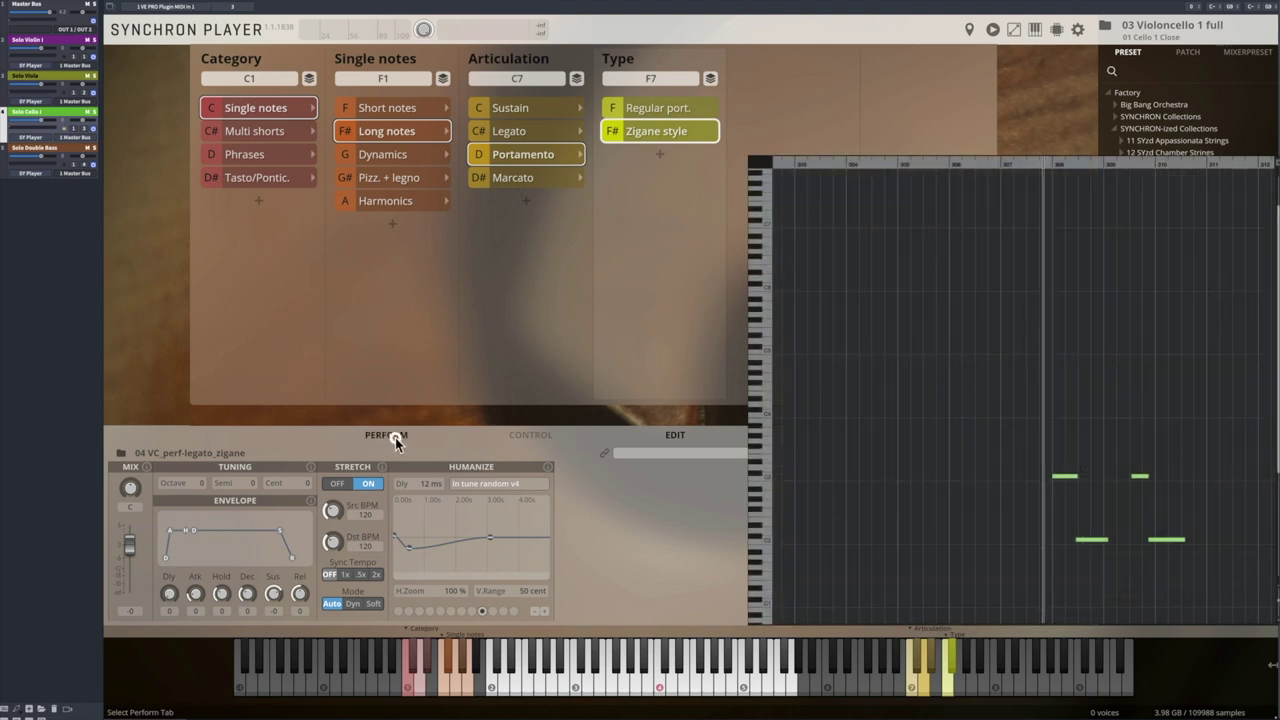
click(395, 438)
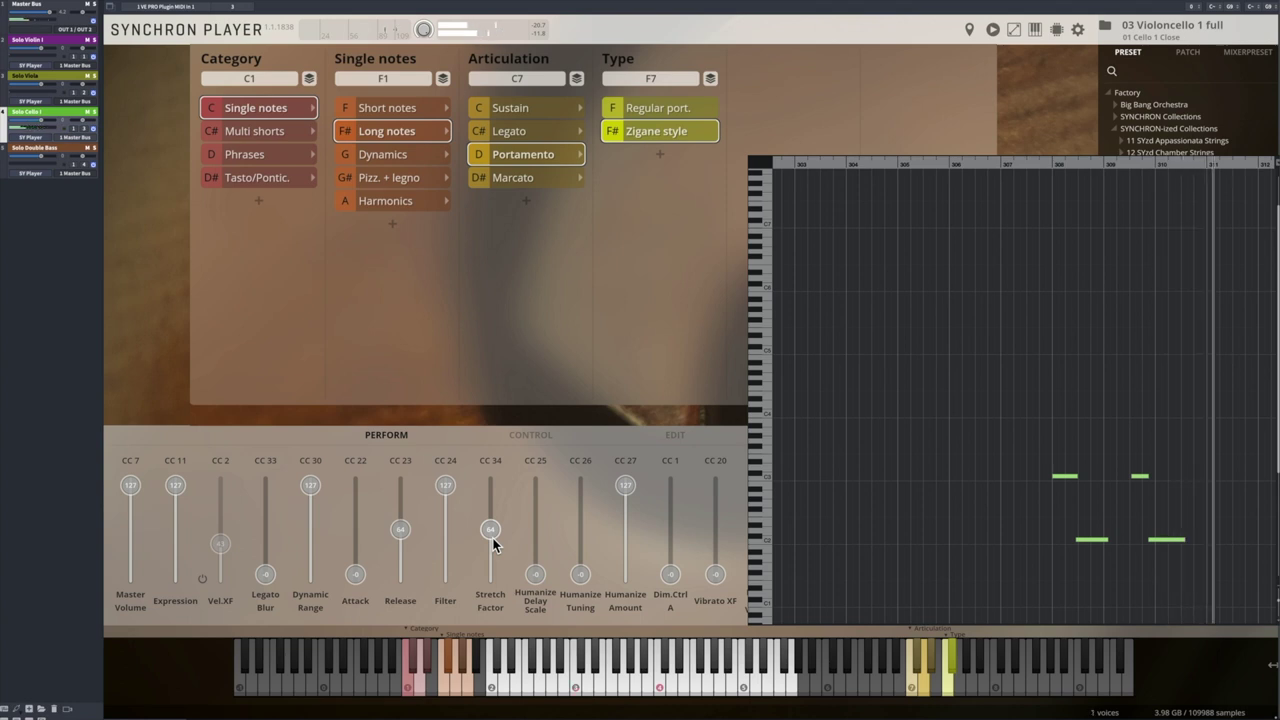
click(40, 41)
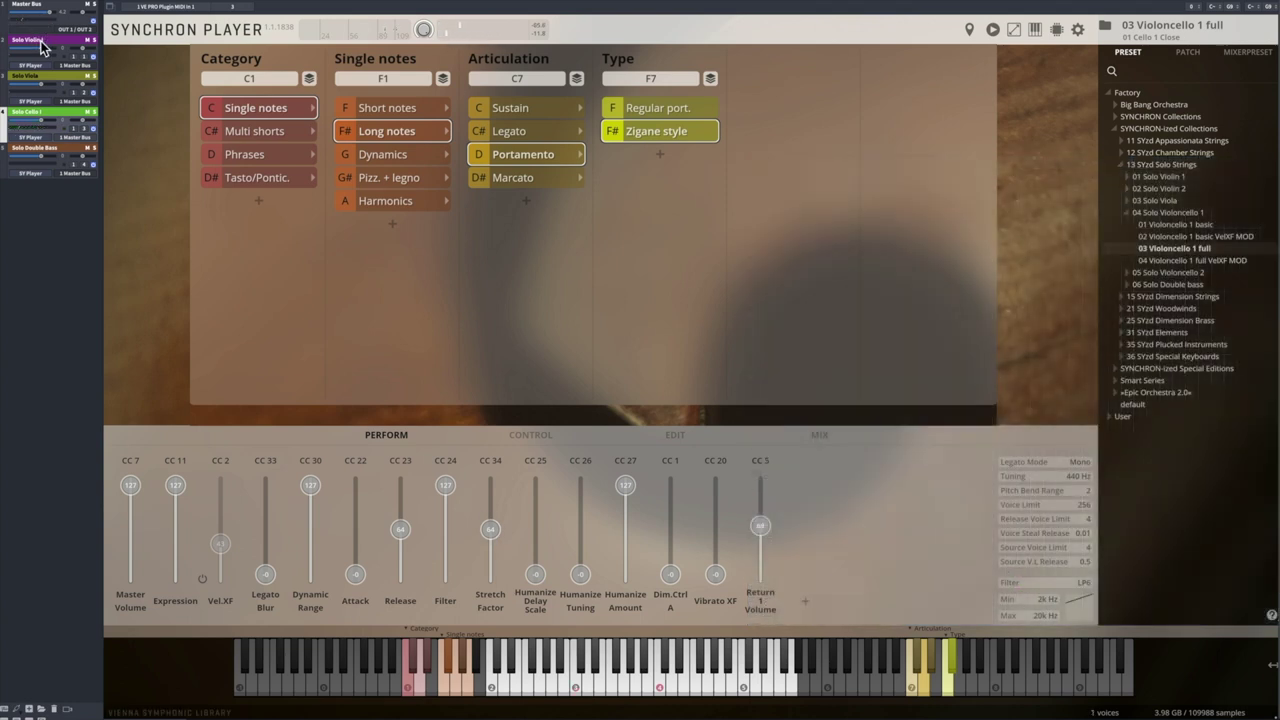
On the Solo Violin I, make Perf. marc. fast the active marcato type
click(40, 41)
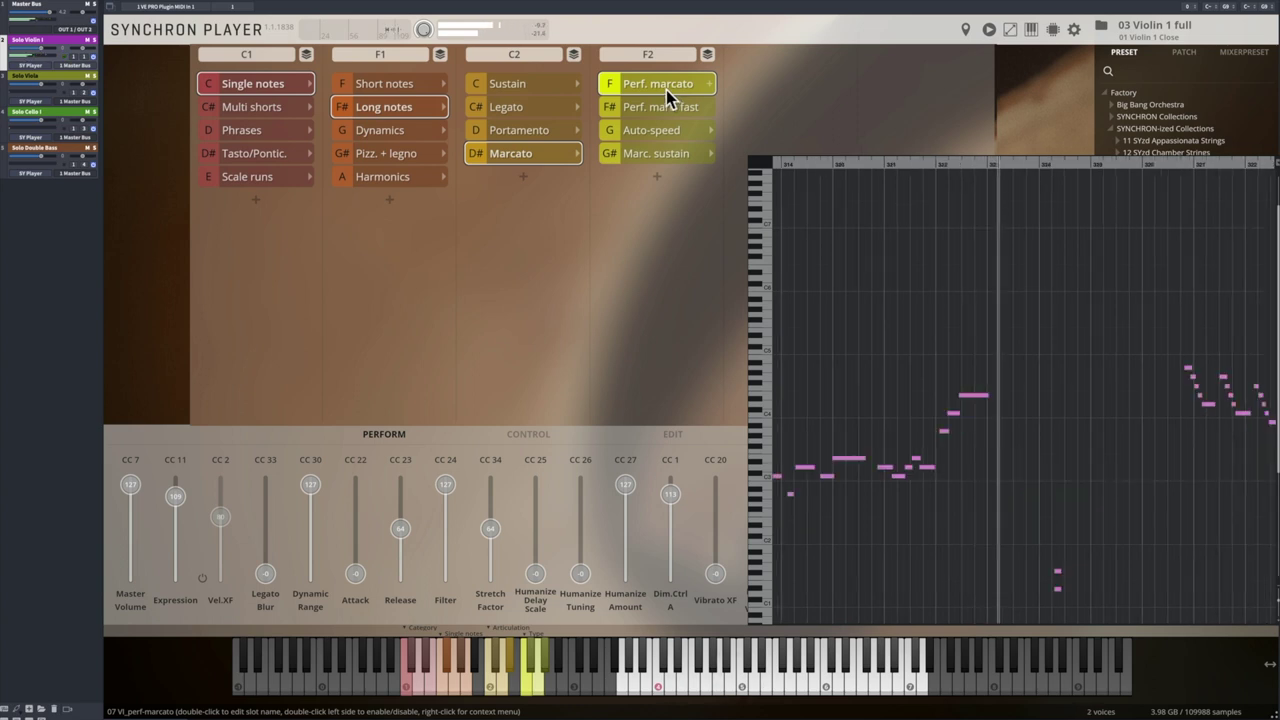
click(666, 90)
click(670, 107)
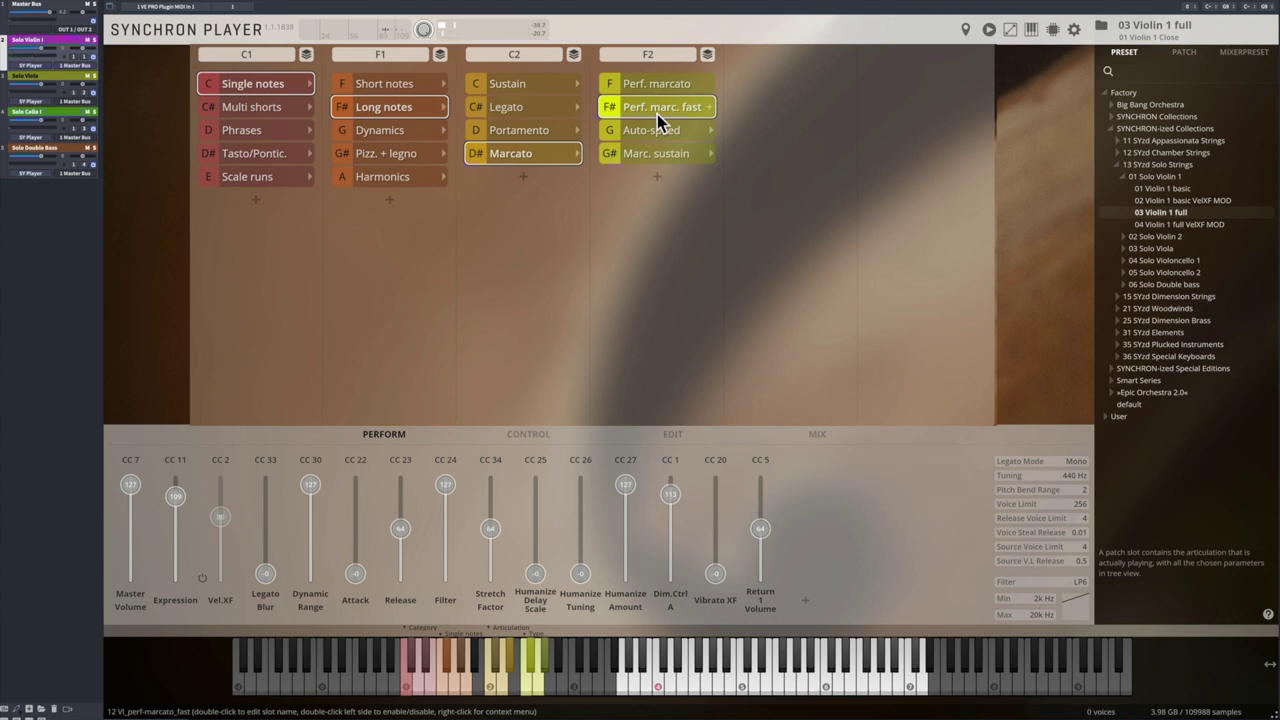
Choose the tempo-synced Auto-speed marcato for the violin and play the passage back
click(650, 129)
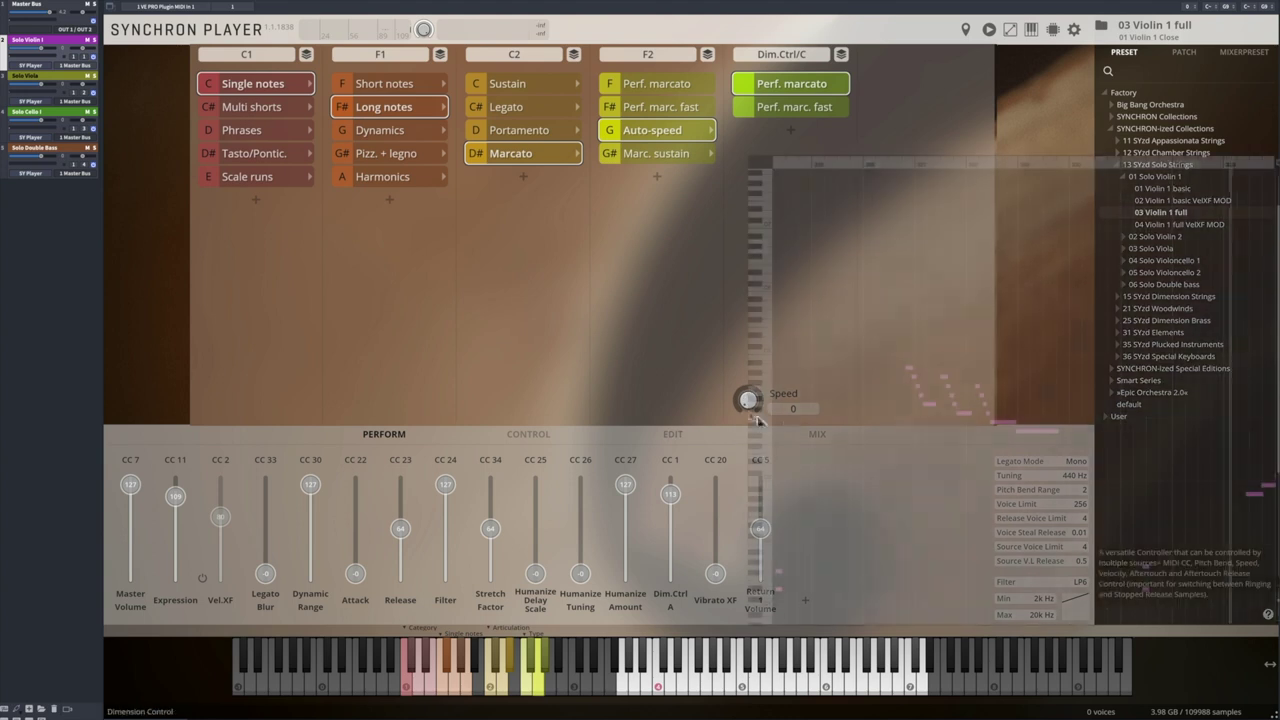
key(space)
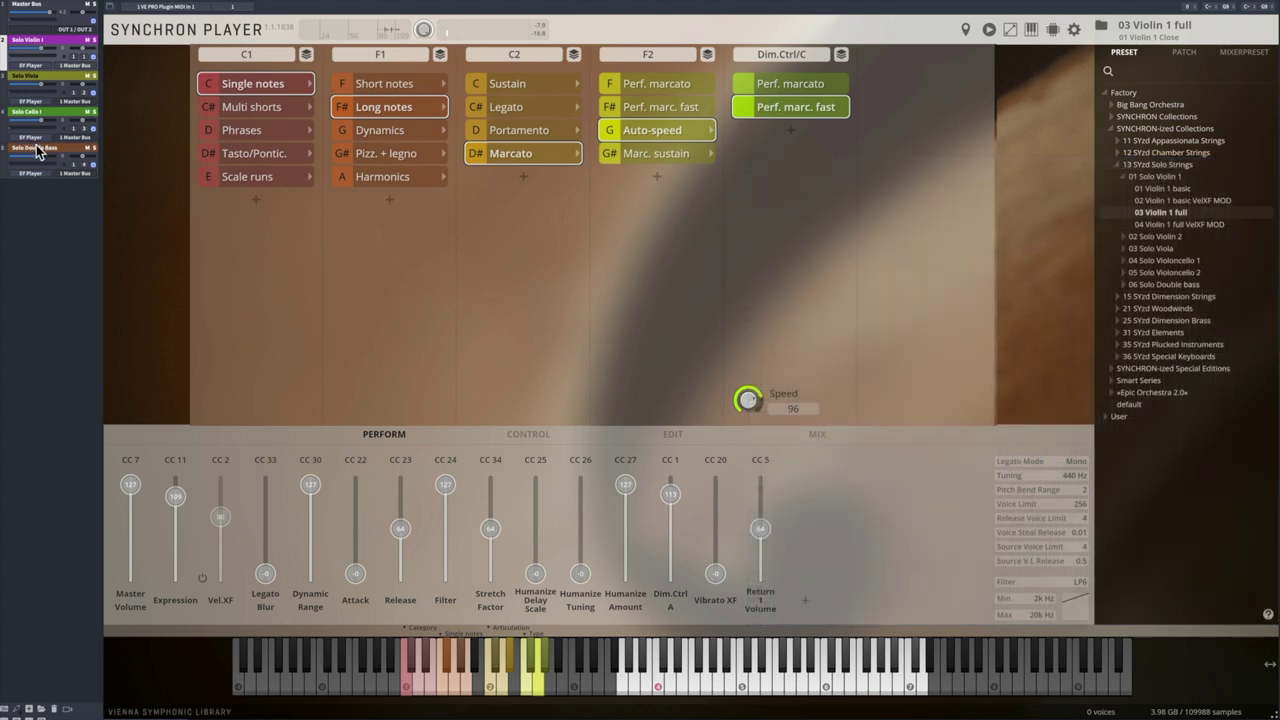
Show the Solo Double Bass player with its 03 Double bass full Accents articulations
click(37, 150)
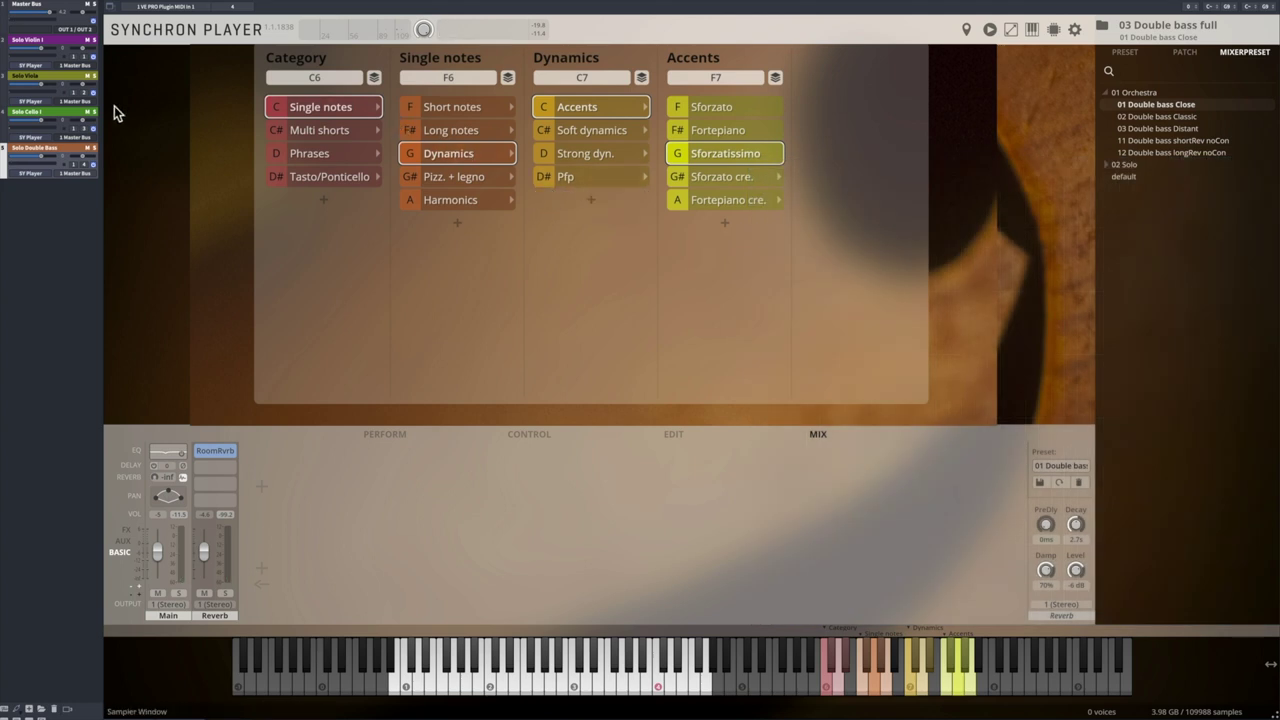
On the Solo Cello, try Soft dynamics, then choose Strong dyn. with the '4 sec.; cresc.' length
click(44, 117)
click(393, 158)
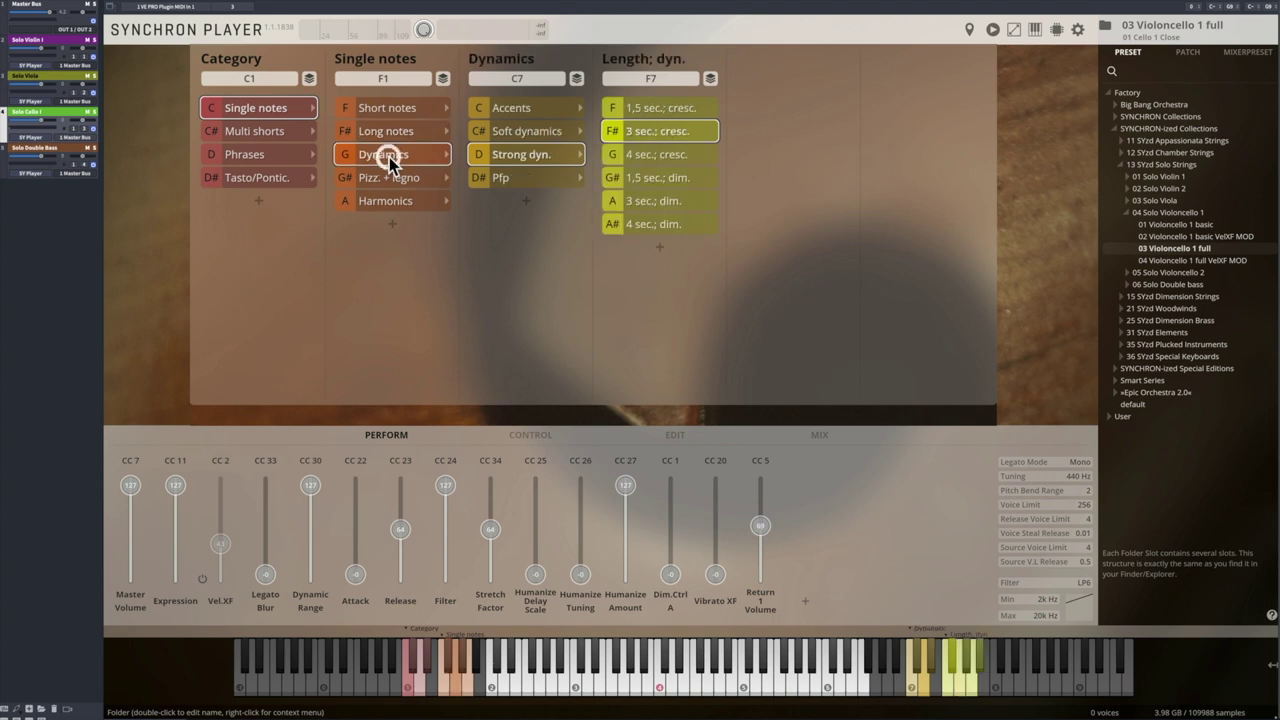
click(527, 133)
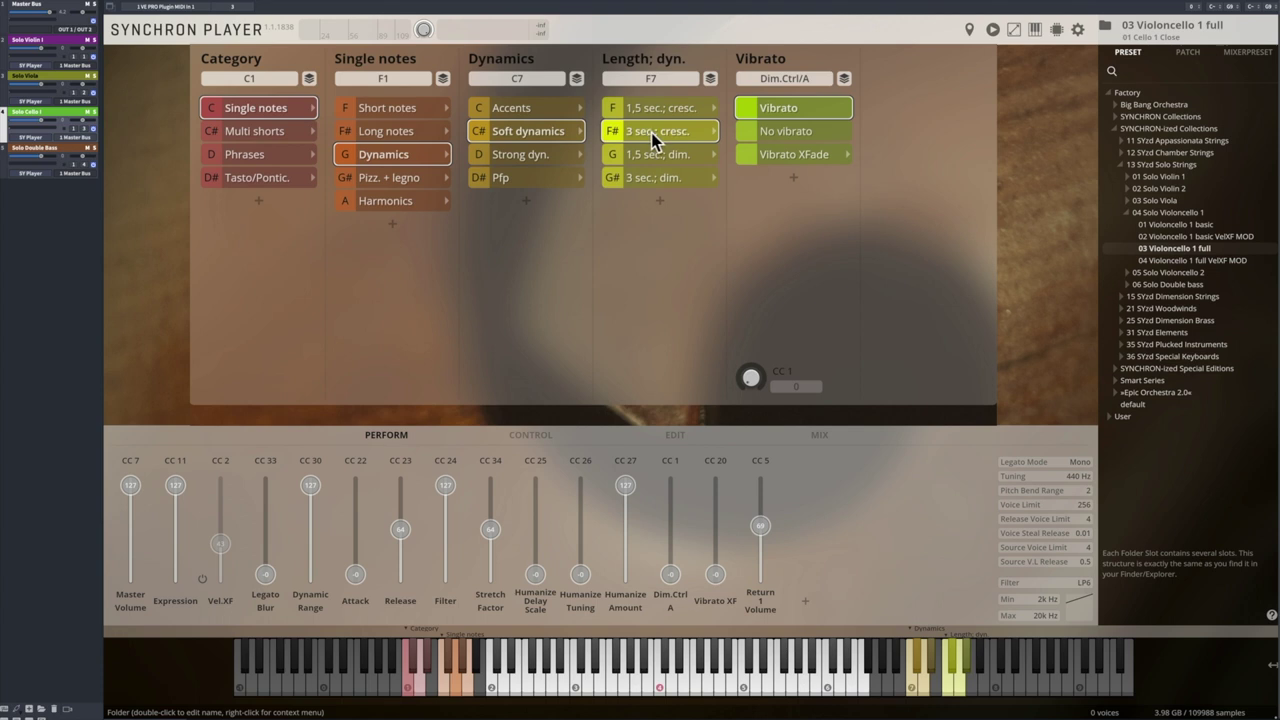
click(525, 155)
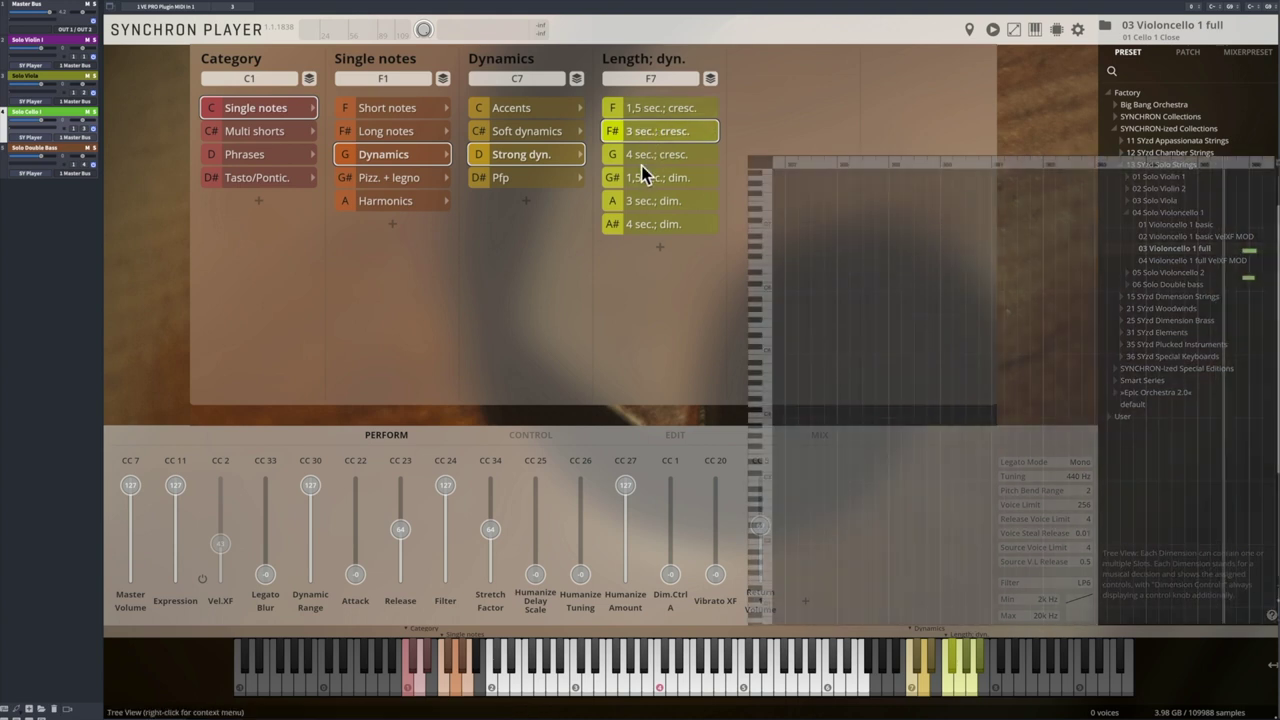
click(636, 160)
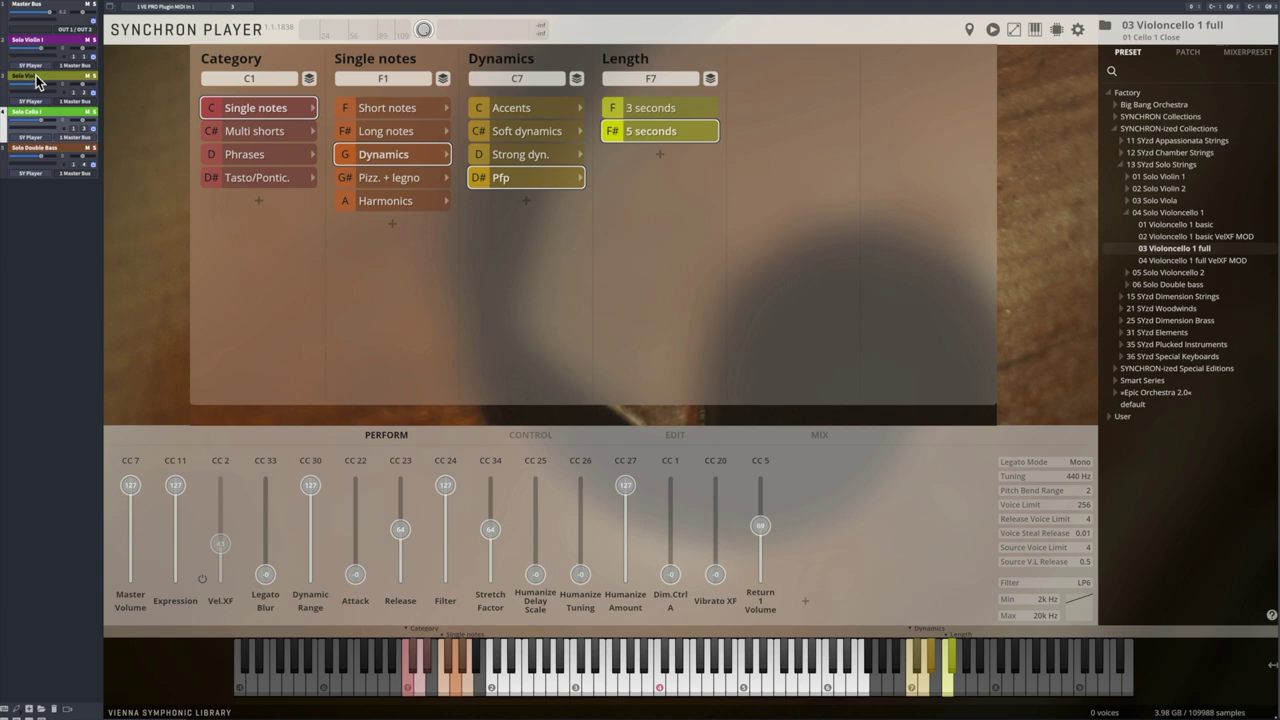
Select the Solo Viola, show its Single notes Dynamics articulations and open the EDIT tab
click(37, 80)
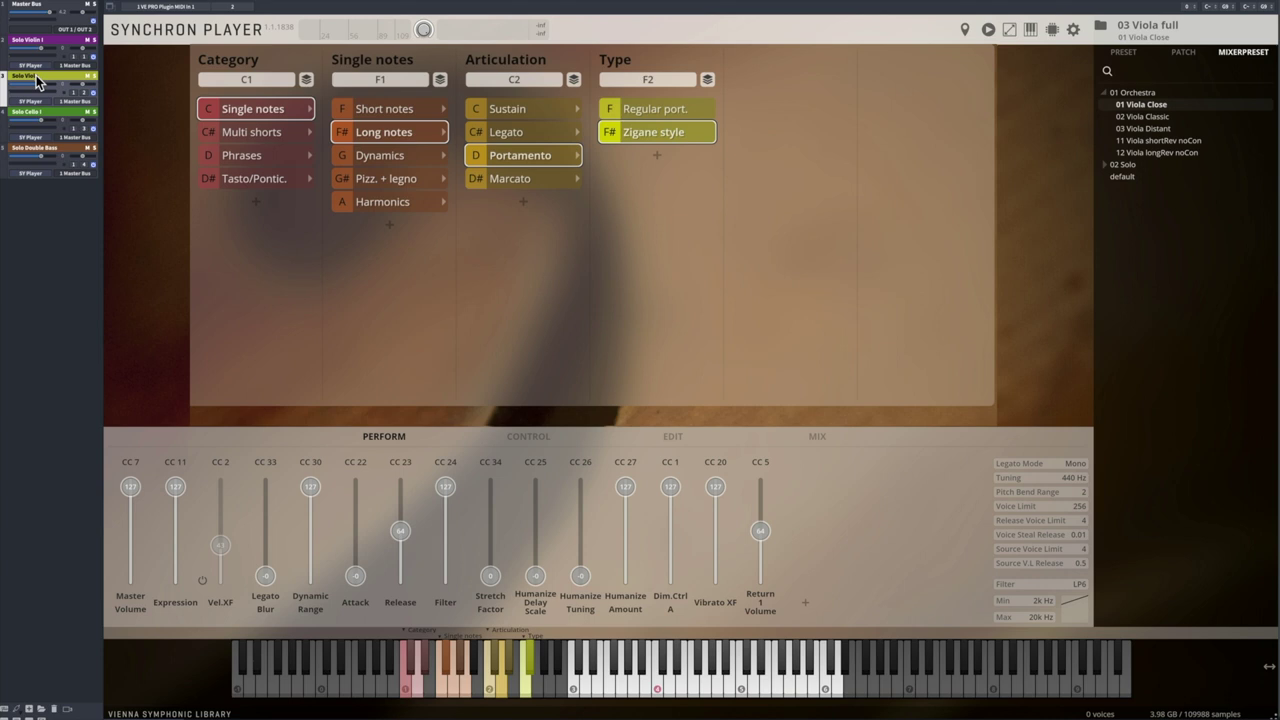
click(397, 156)
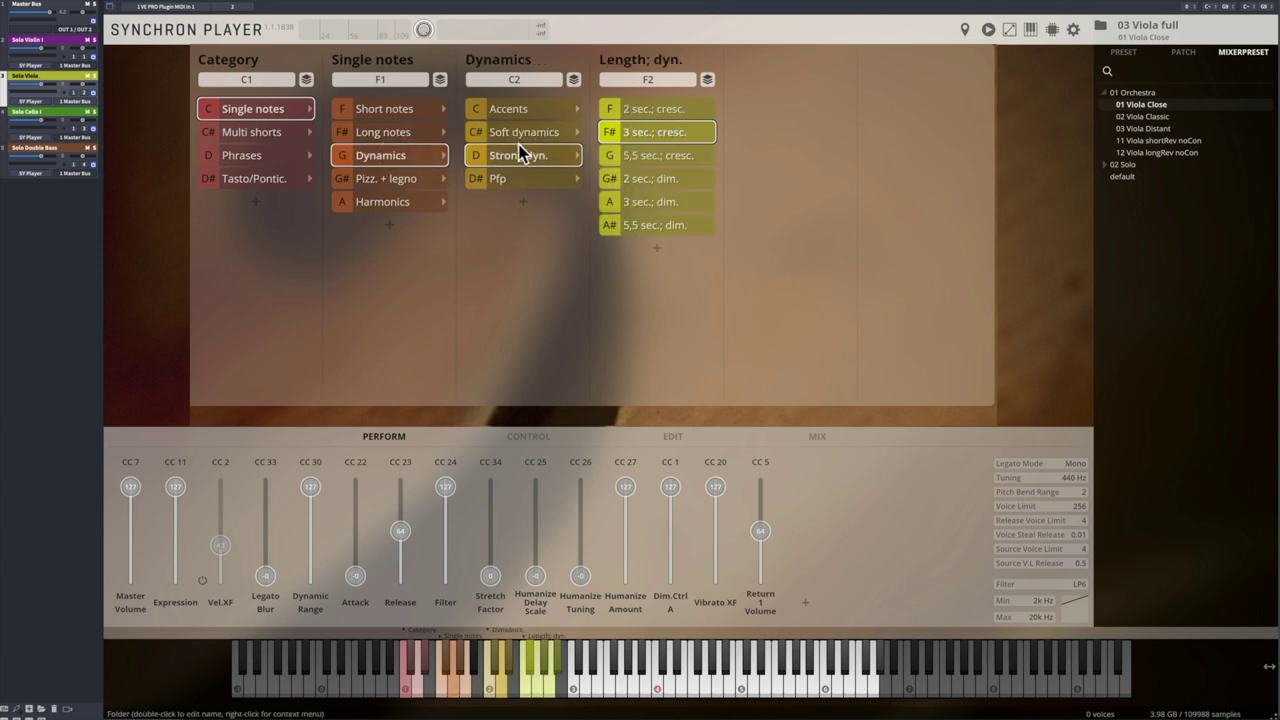
click(670, 438)
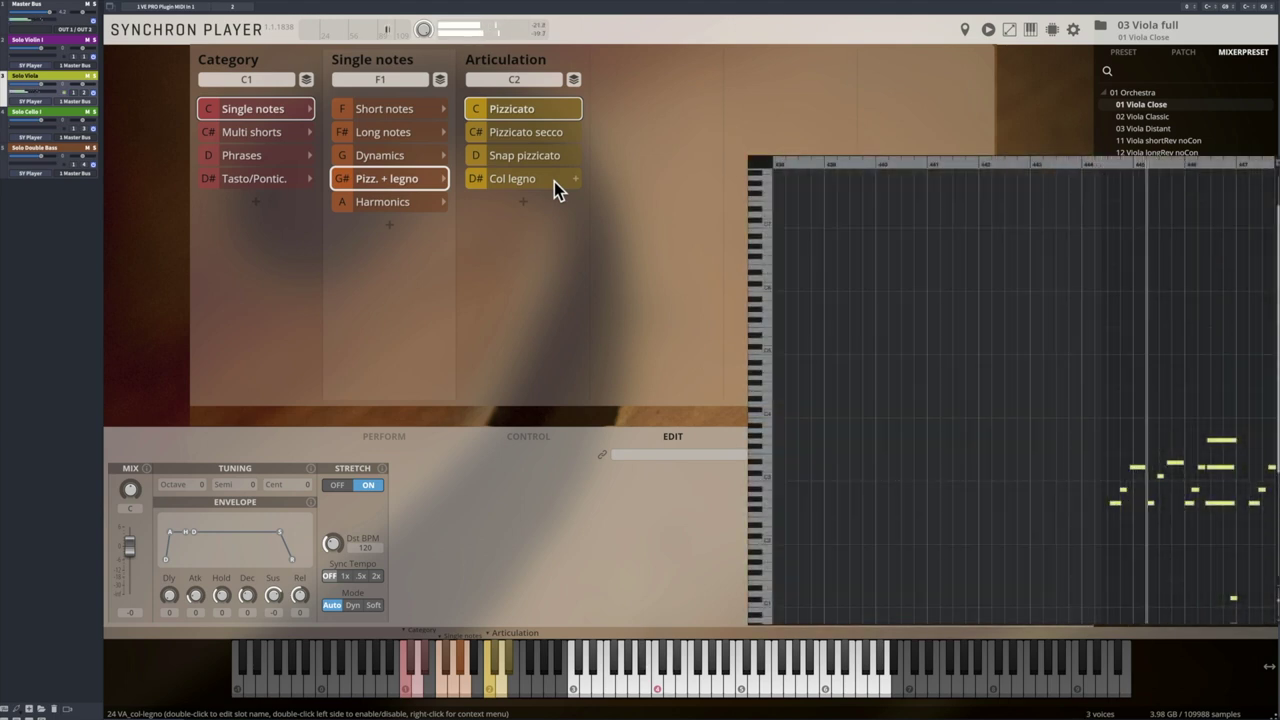
Switch the playing viola to Pizzicato secco and let it continue on to Col legno
click(574, 130)
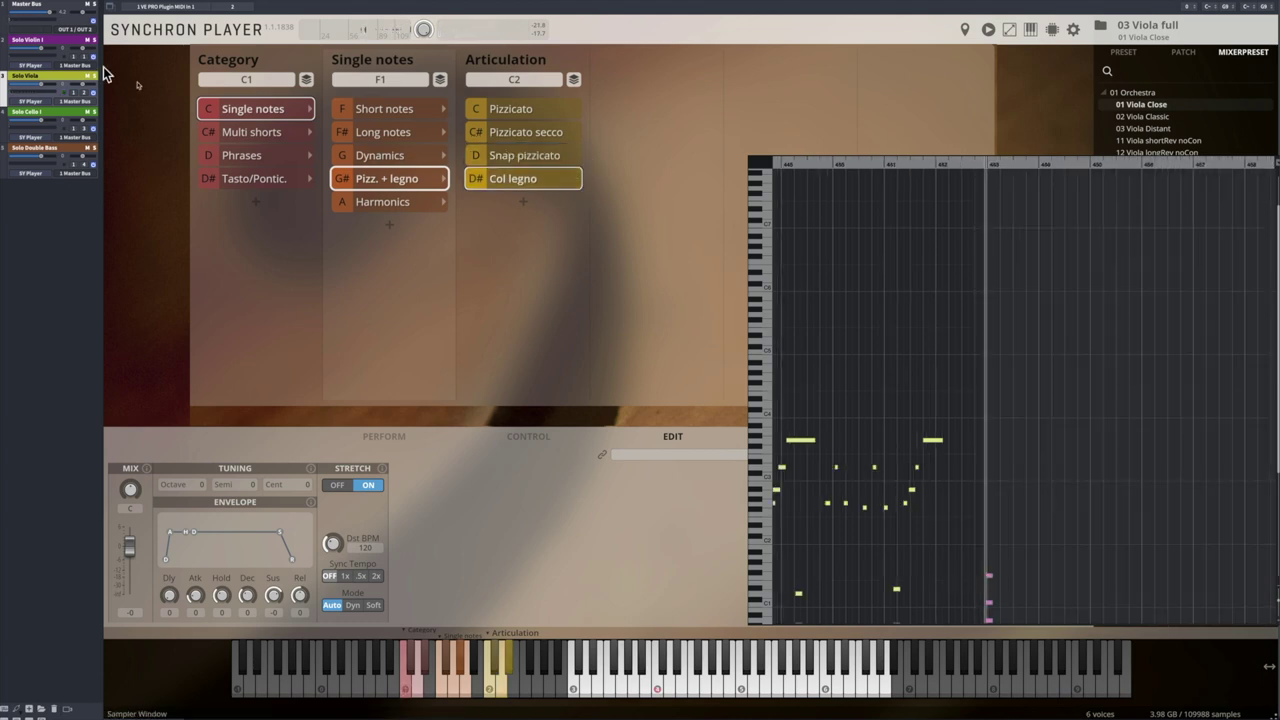
Select the Solo Violin I and play its Artificial harm. through to Staccato
click(52, 44)
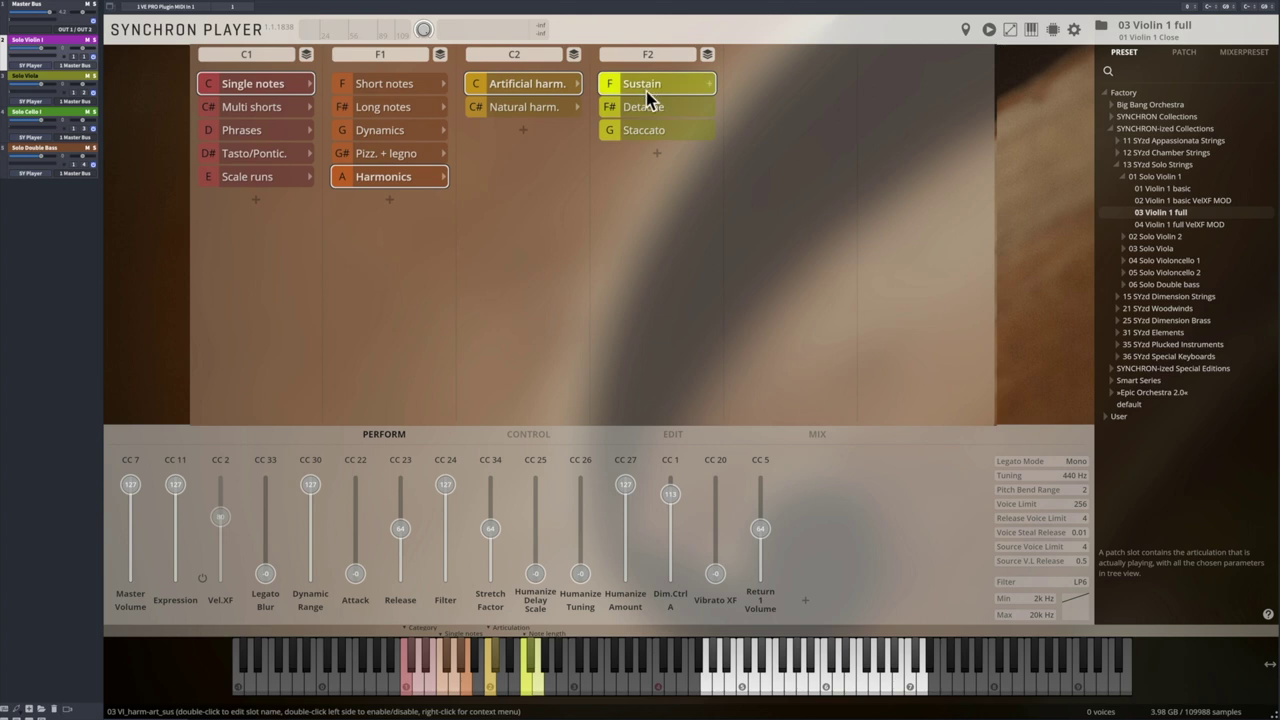
key(space)
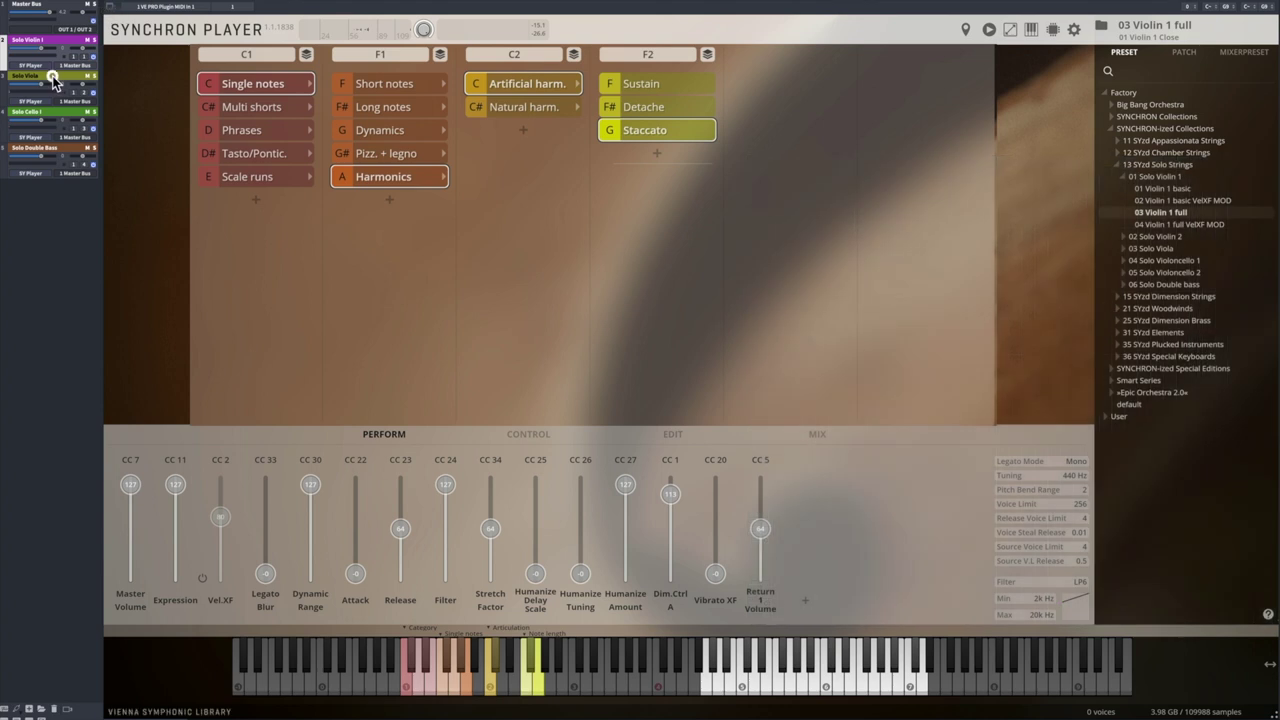
Select the Solo Viola track to show its Natural harm. harmonics, ending on Glissando down
click(65, 75)
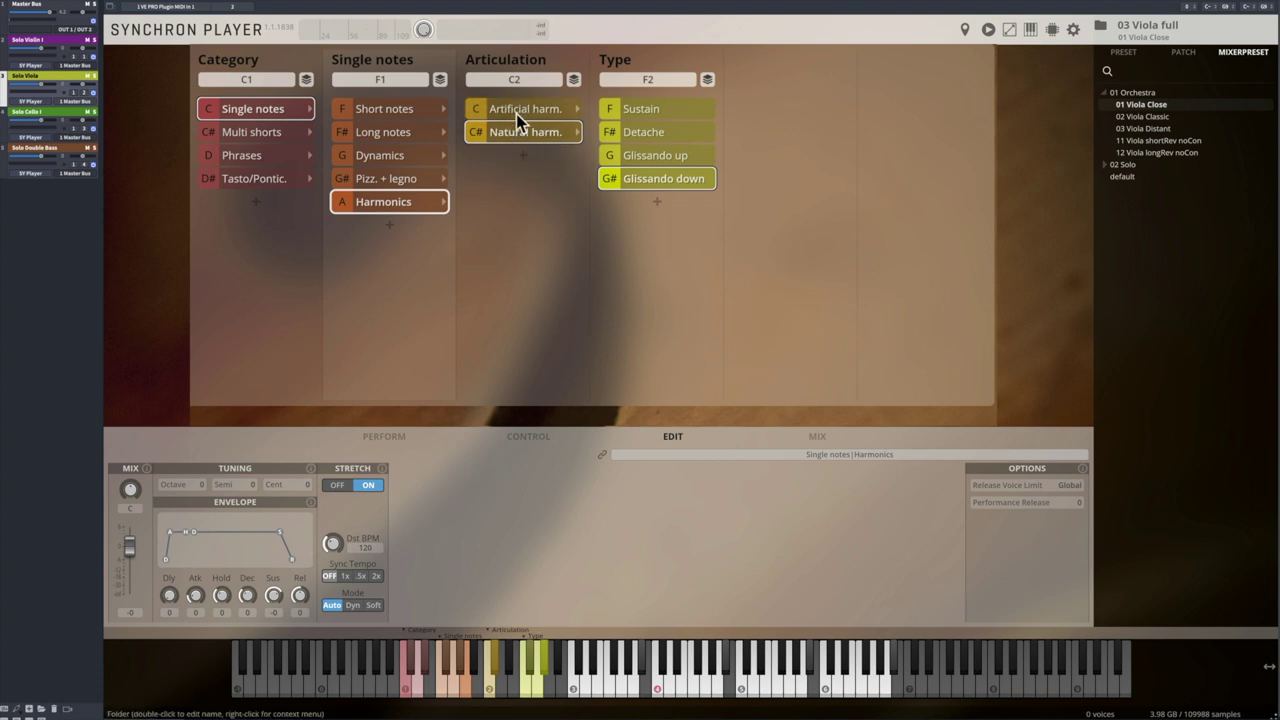
Select the Solo Cello I track to show Multi shorts, Bow changes, Spiccato harsh, Regular
click(47, 112)
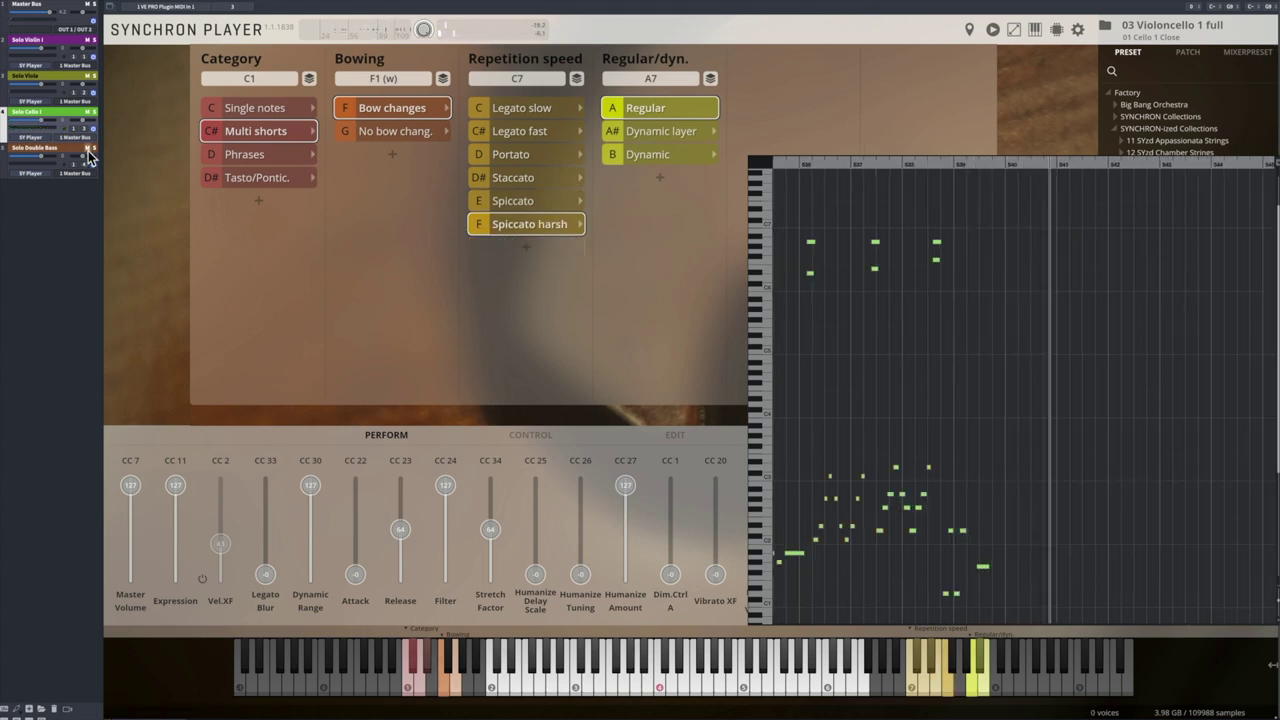
Load the Solo Double Bass's Double bass full patch on Multi shorts, Spiccato, Dynamic, Crescendo
click(28, 151)
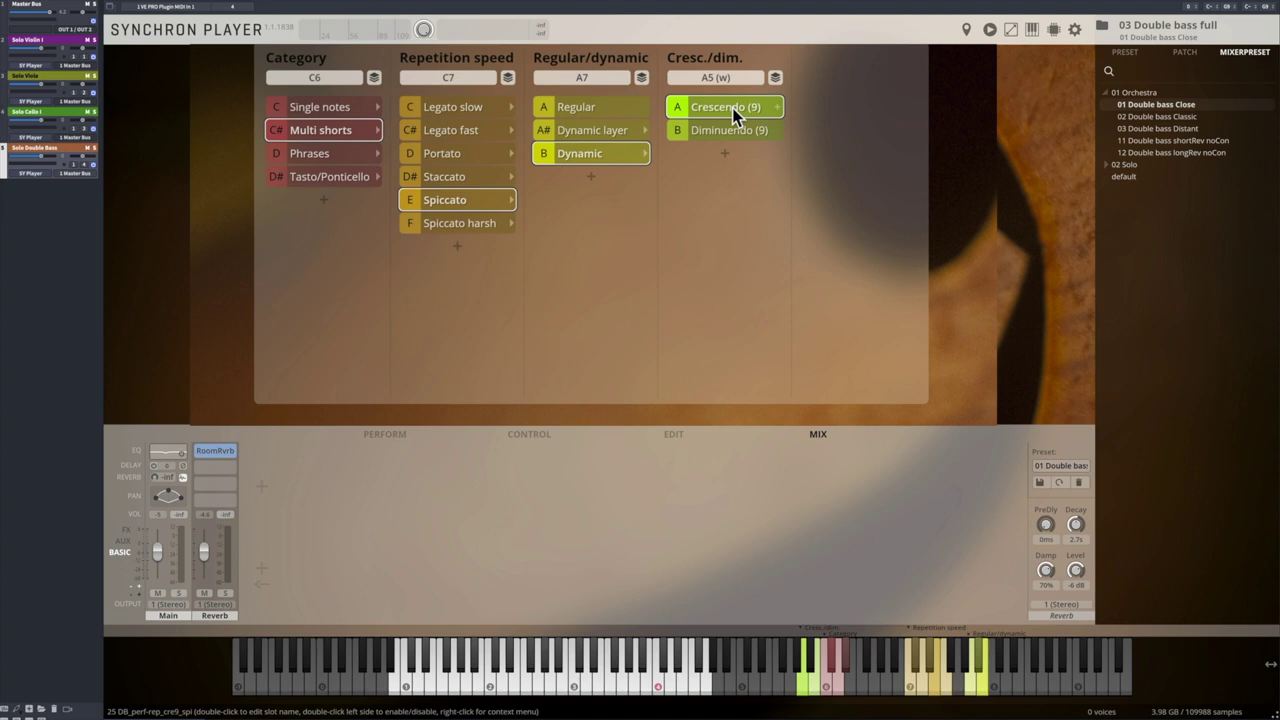
key(F2)
Select the Solo Violin I track to show Violin 1 full Multi shorts Spiccato dynamic layers
click(44, 40)
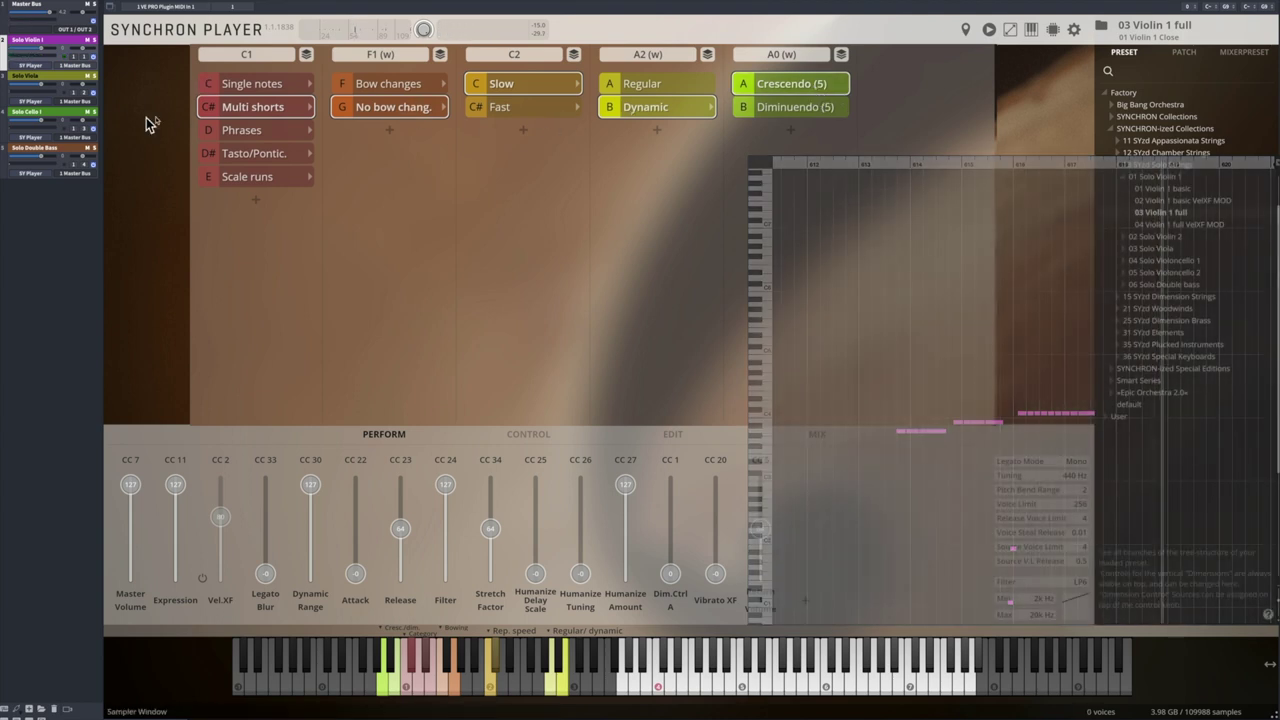
Load the Solo Cello I on Phrases, Tremolo, Regular trem., Fast attack, then close the piano roll
click(60, 121)
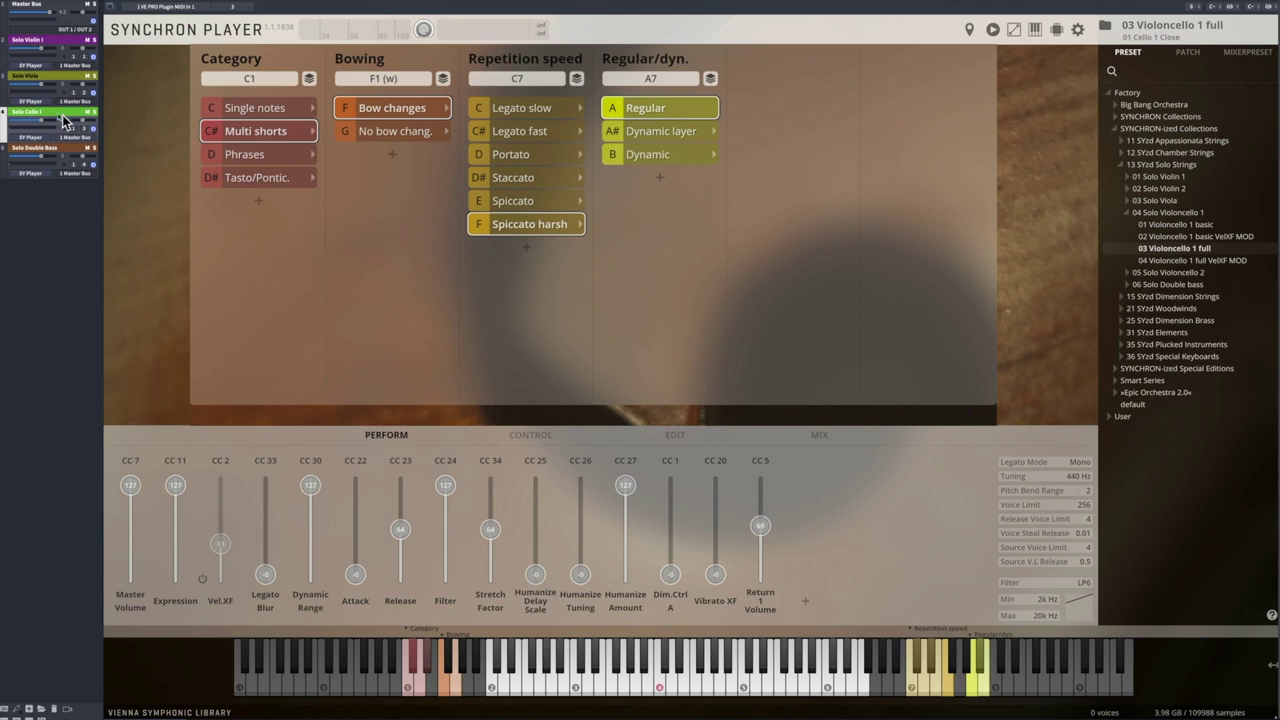
click(246, 160)
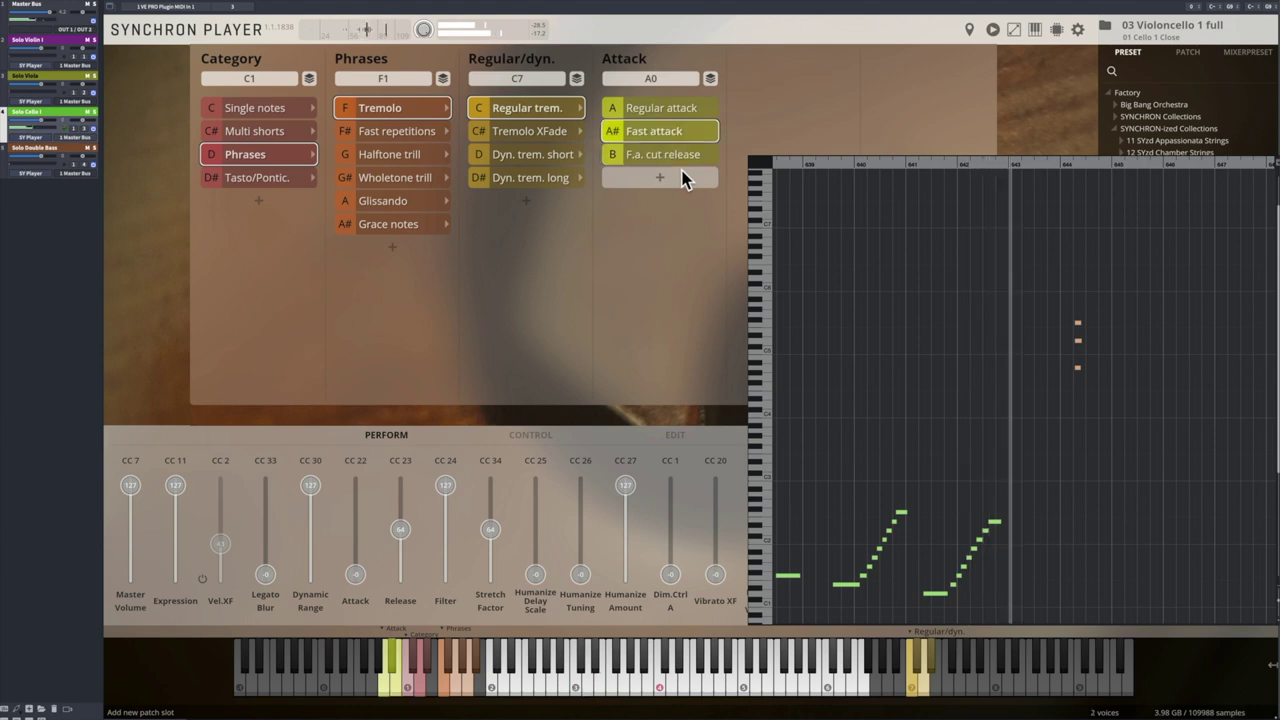
click(206, 158)
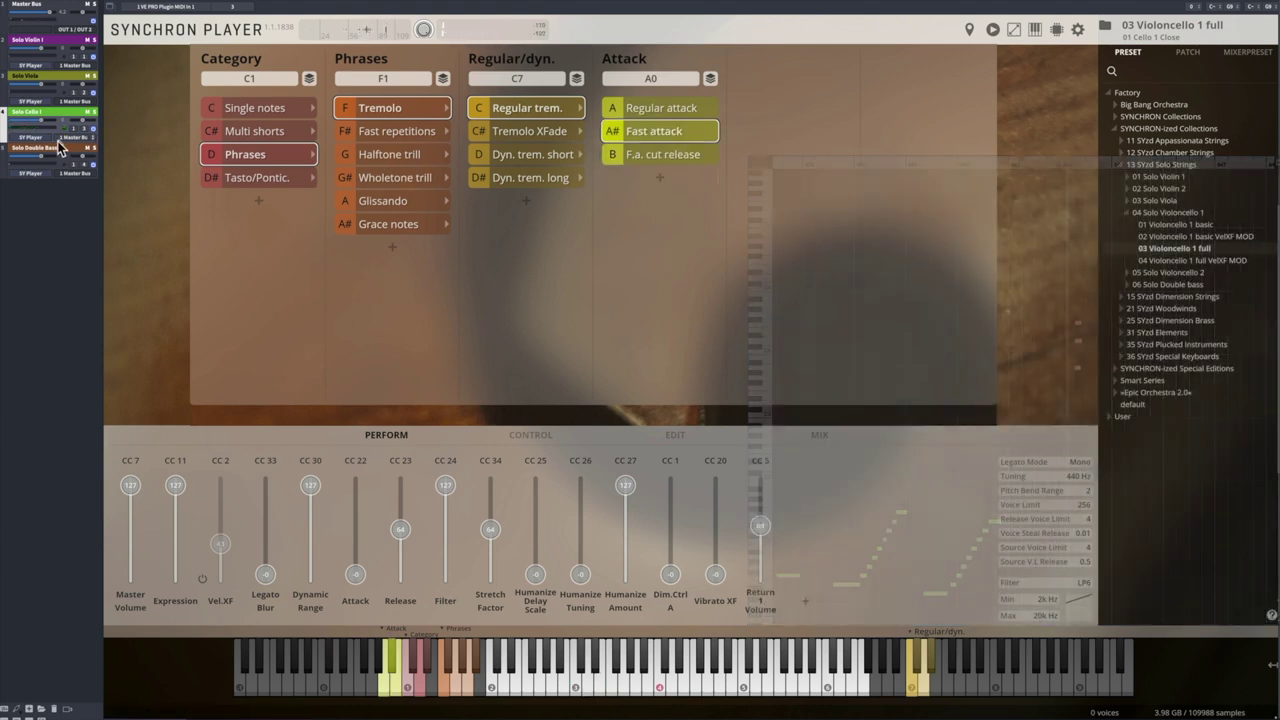
Sweep the Solo Double Bass's CC 34 Stretch Factor, then reset it to 64
click(55, 152)
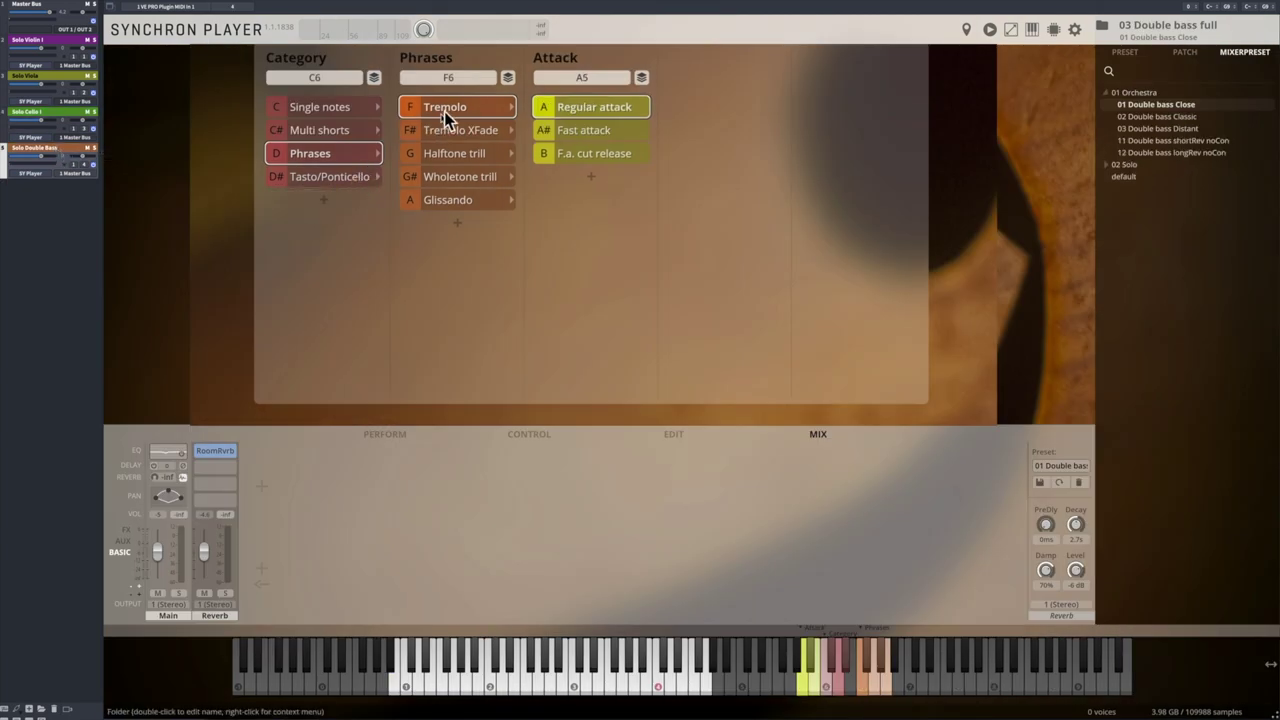
click(395, 439)
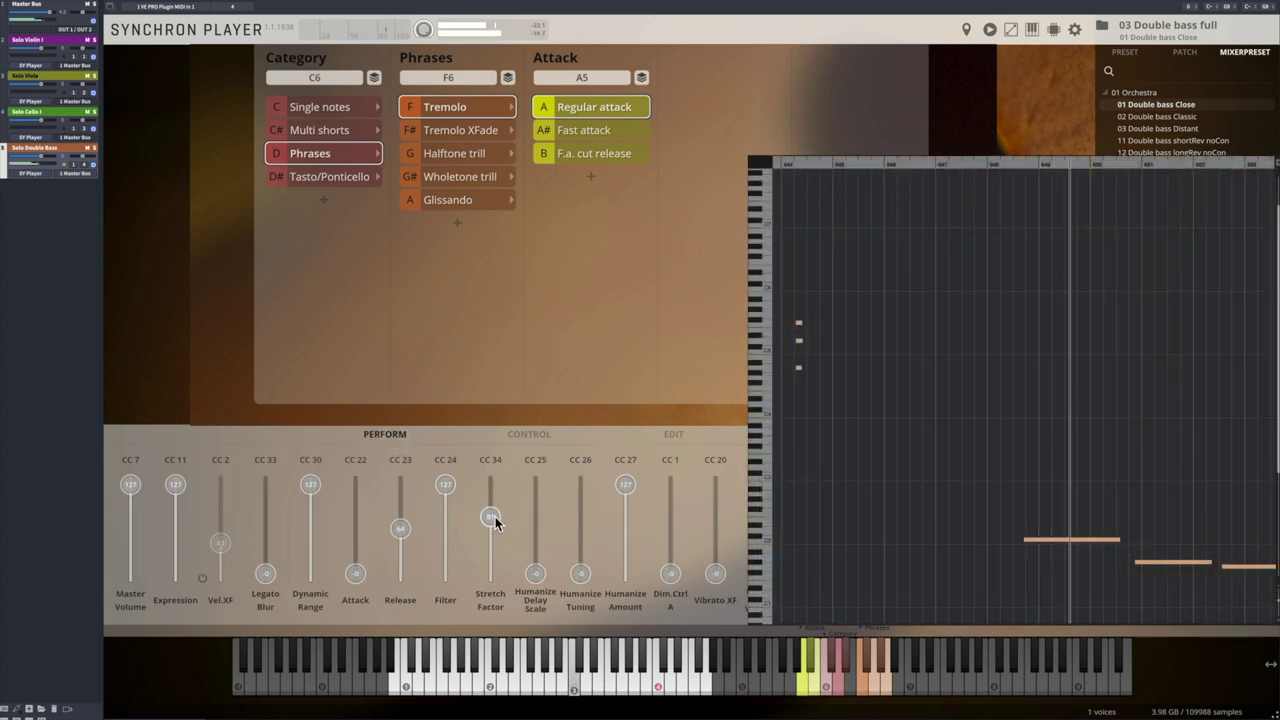
scroll(494, 538, up, 3)
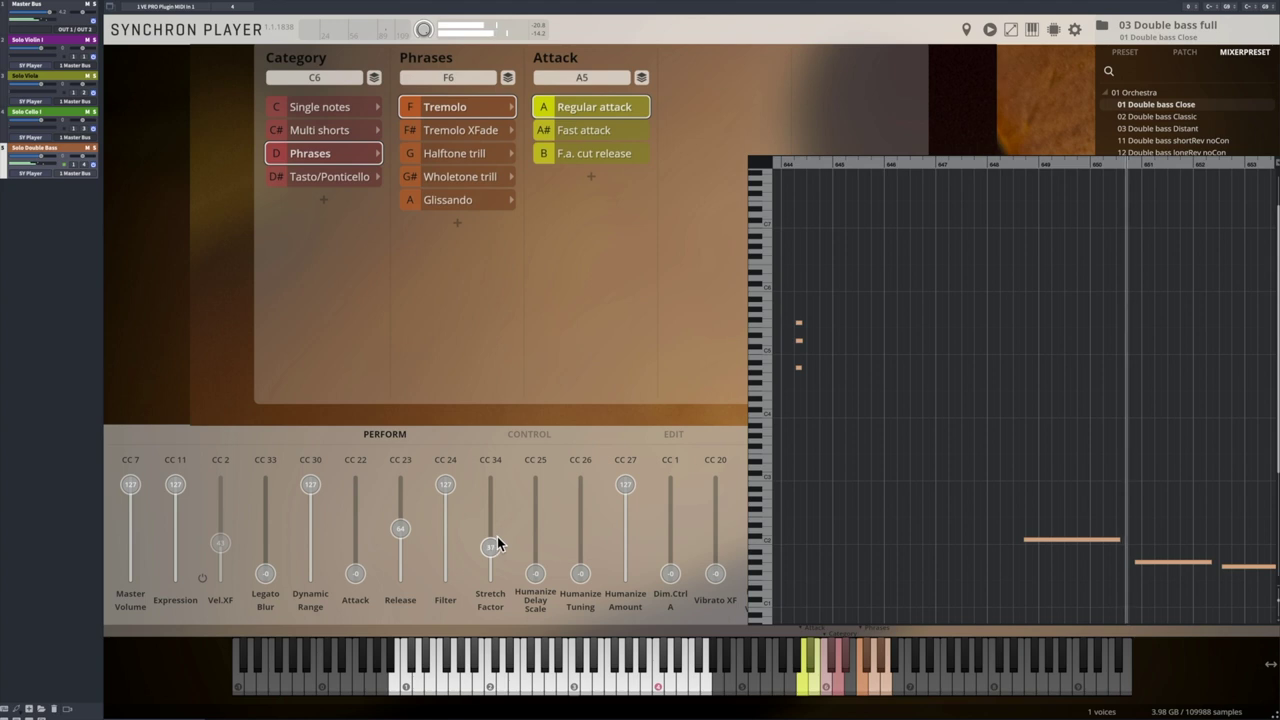
scroll(497, 536, down, 10)
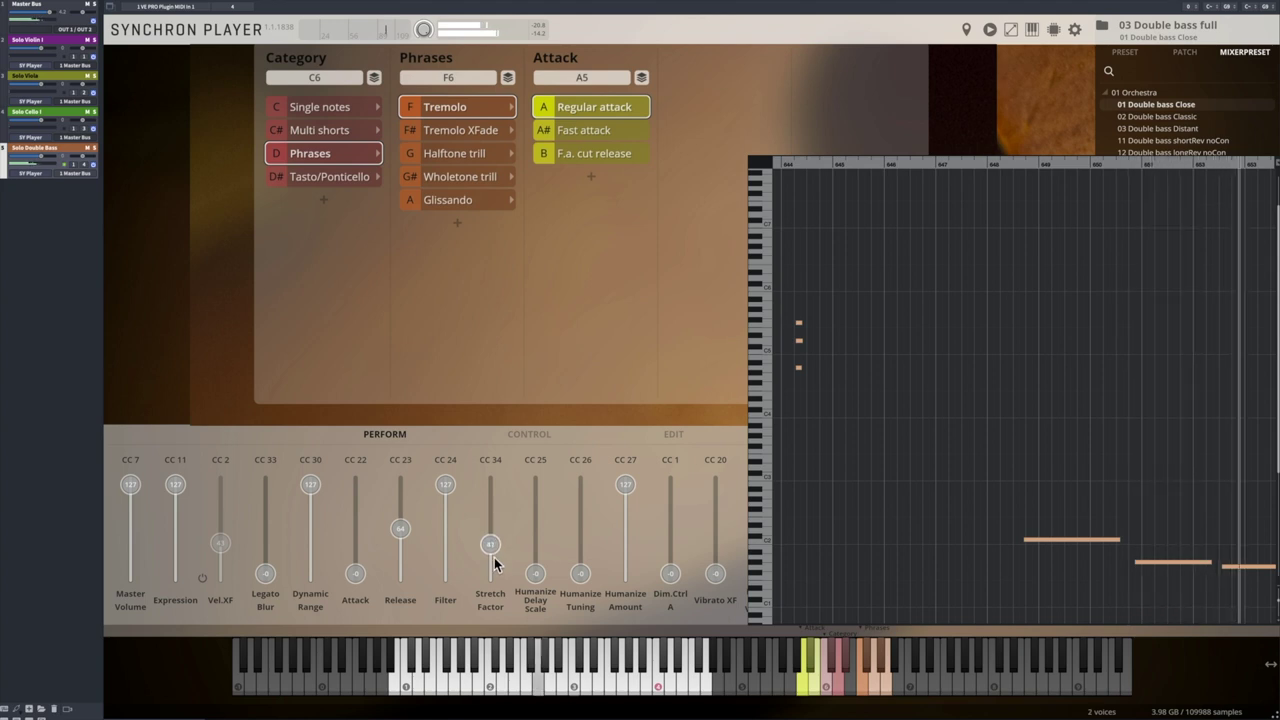
double_click(494, 556)
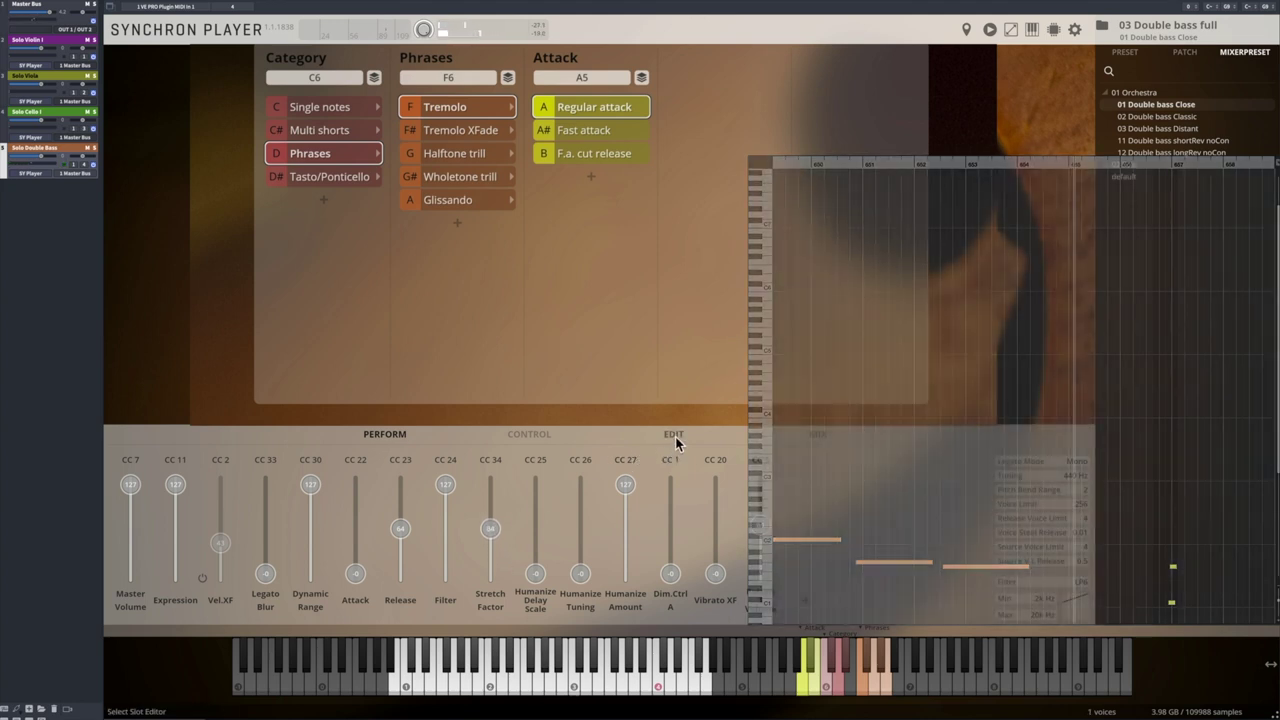
Play the Solo Viola's Fast repetitions phrase at 170 bpm and switch to Cut release
click(45, 79)
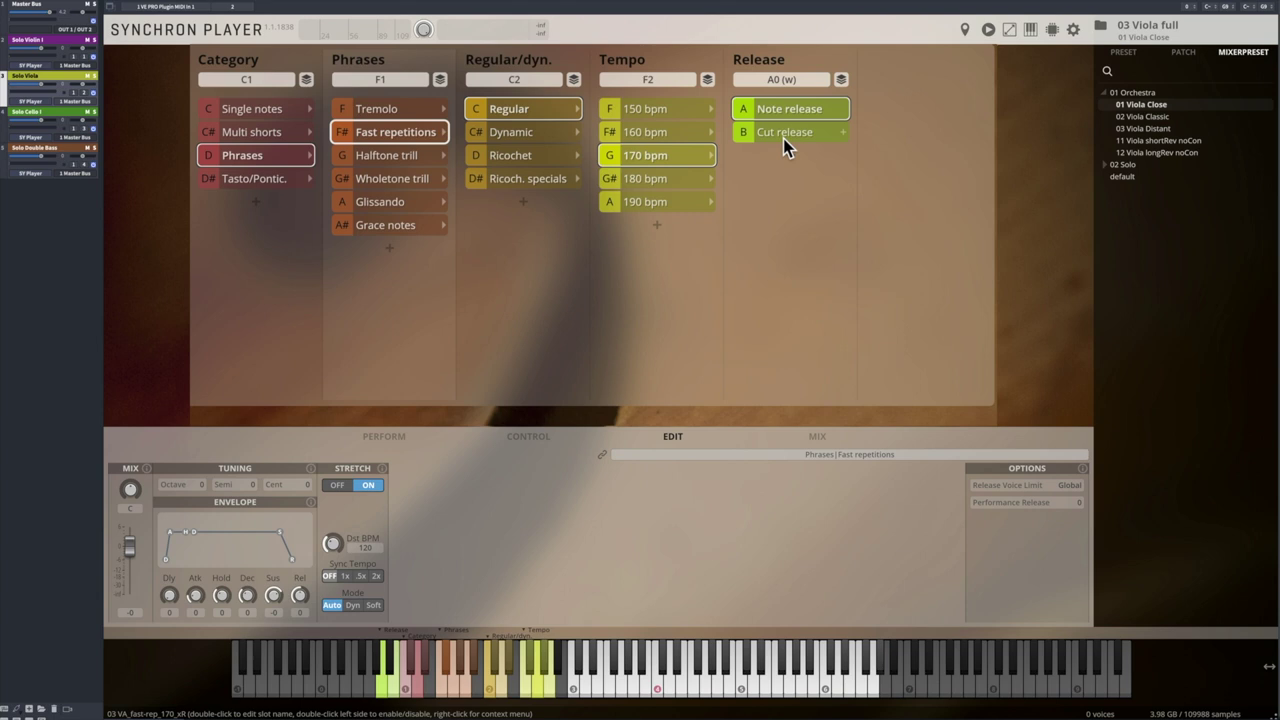
key(ctrl+e)
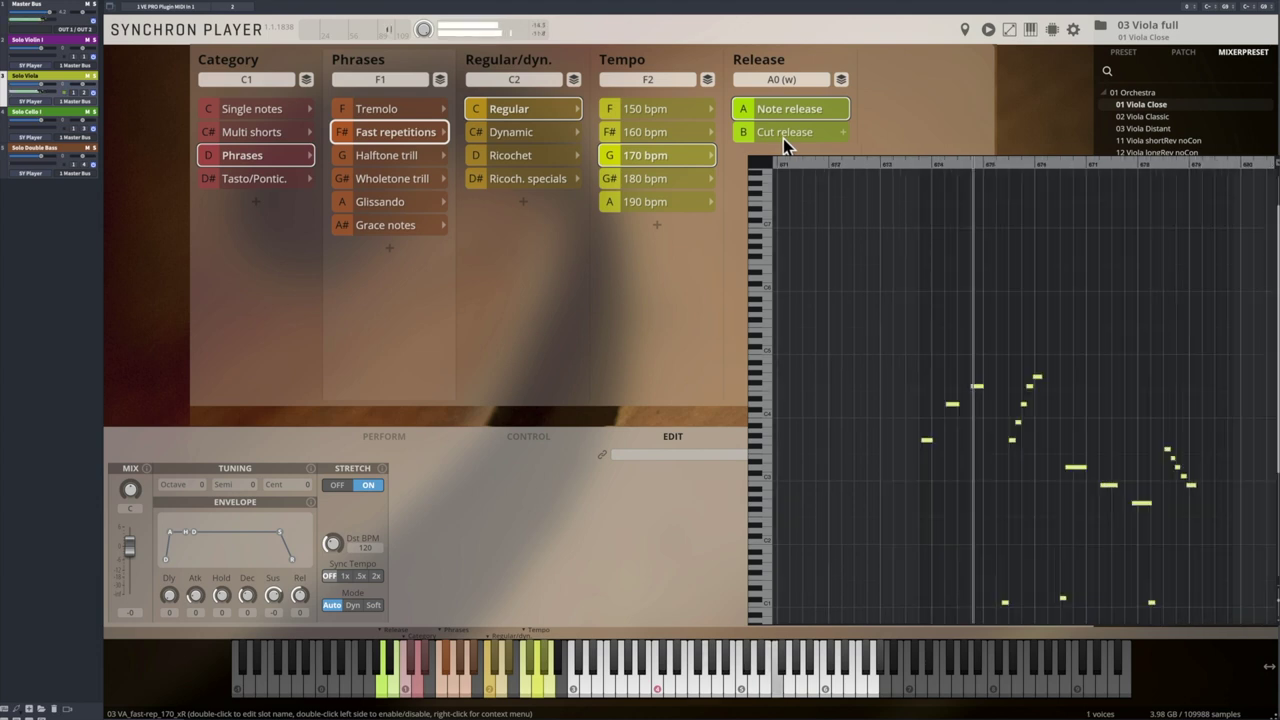
click(785, 133)
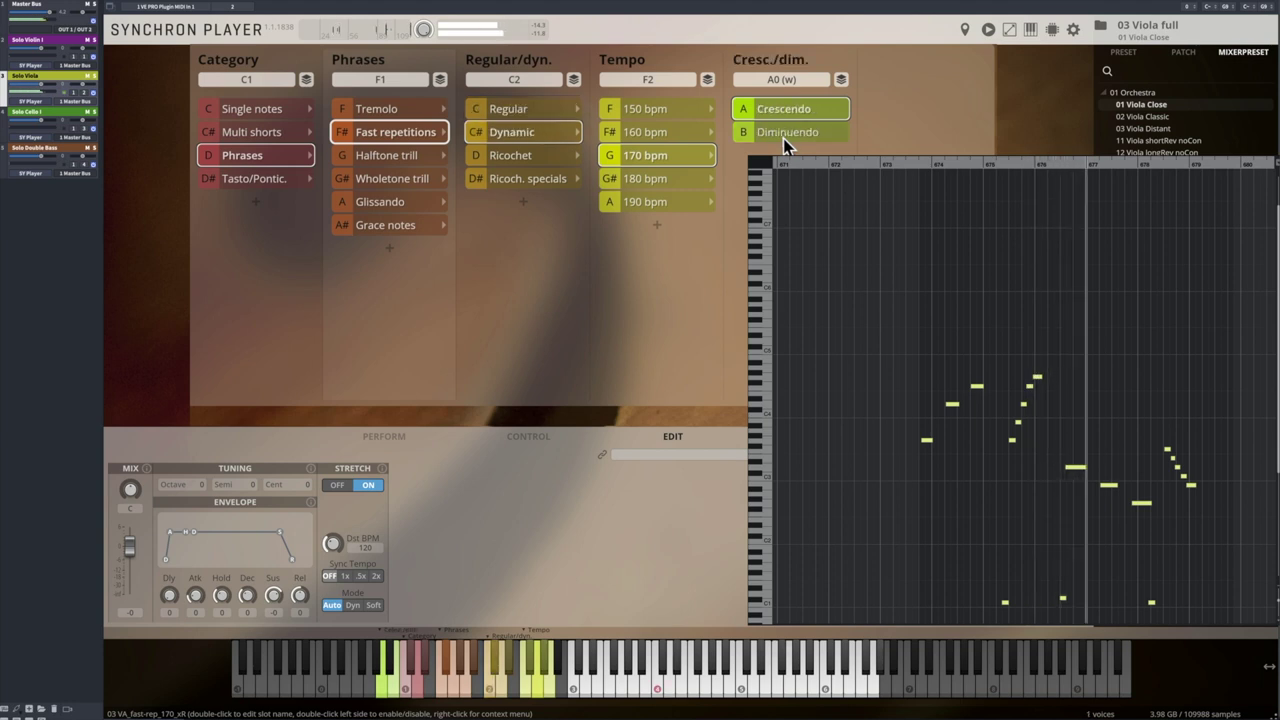
Switch the viola's repetitions to Diminuendo in the Cresc./dim. column
click(785, 133)
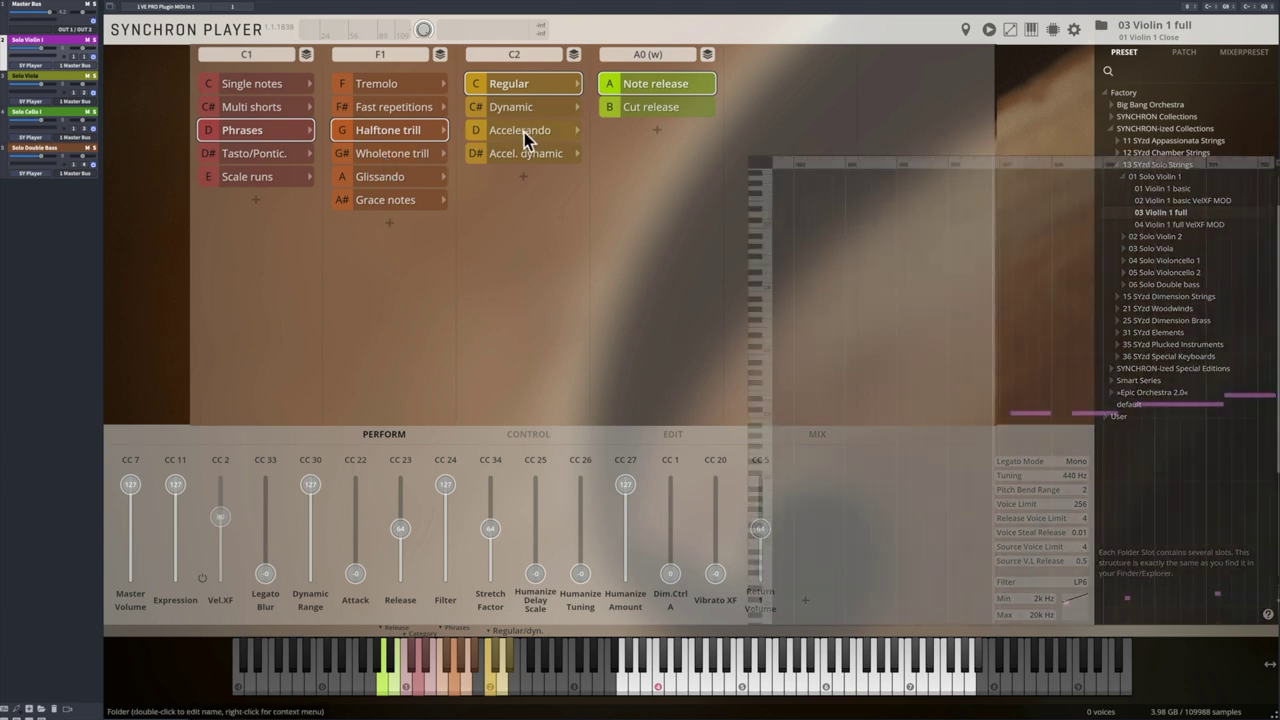
Start host playback so the violin's trill phrases play through to Wholetone trill, Accel., Diminuendo
key(space)
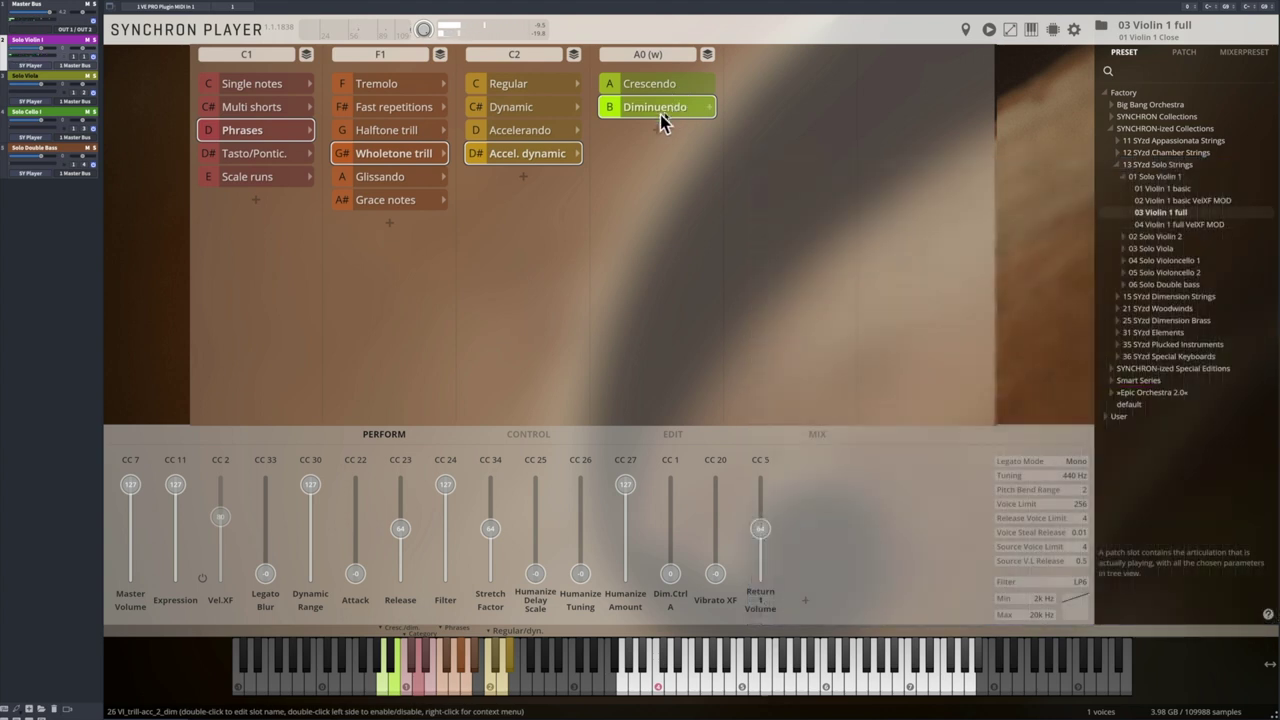
On Solo Cello I, select Note release and set the CC 34 Stretch Factor to 34
click(57, 111)
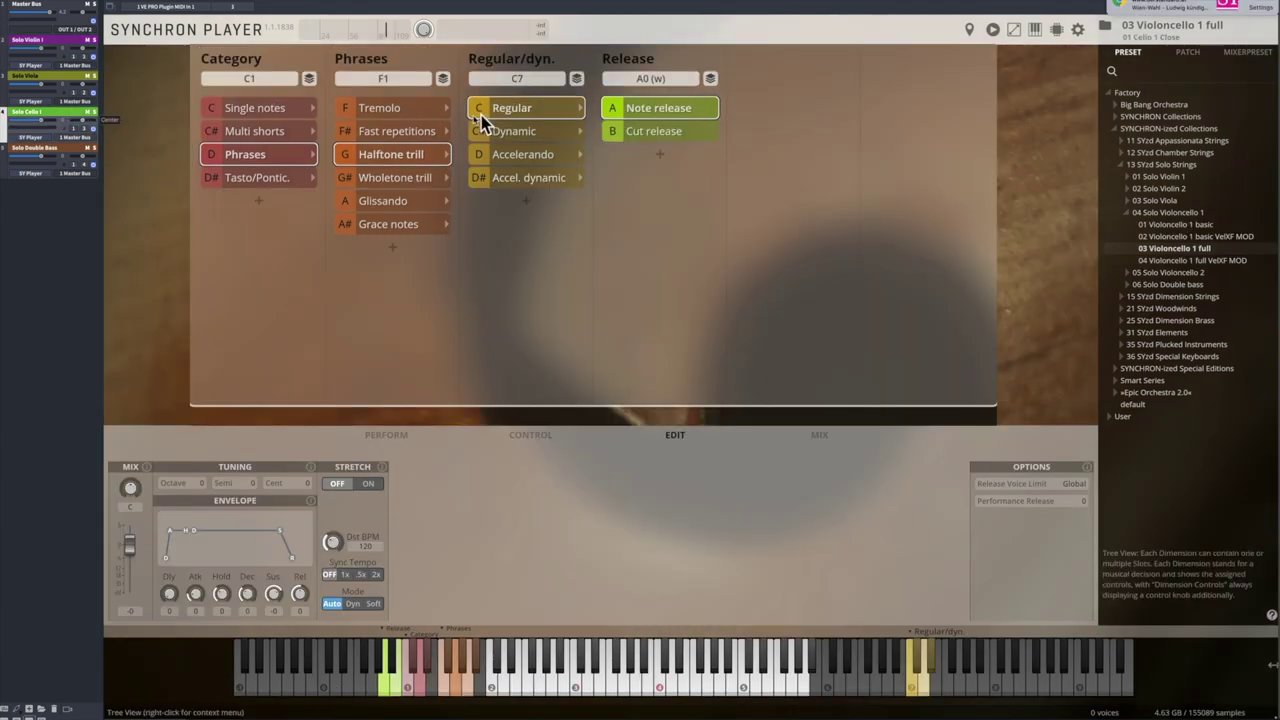
click(625, 108)
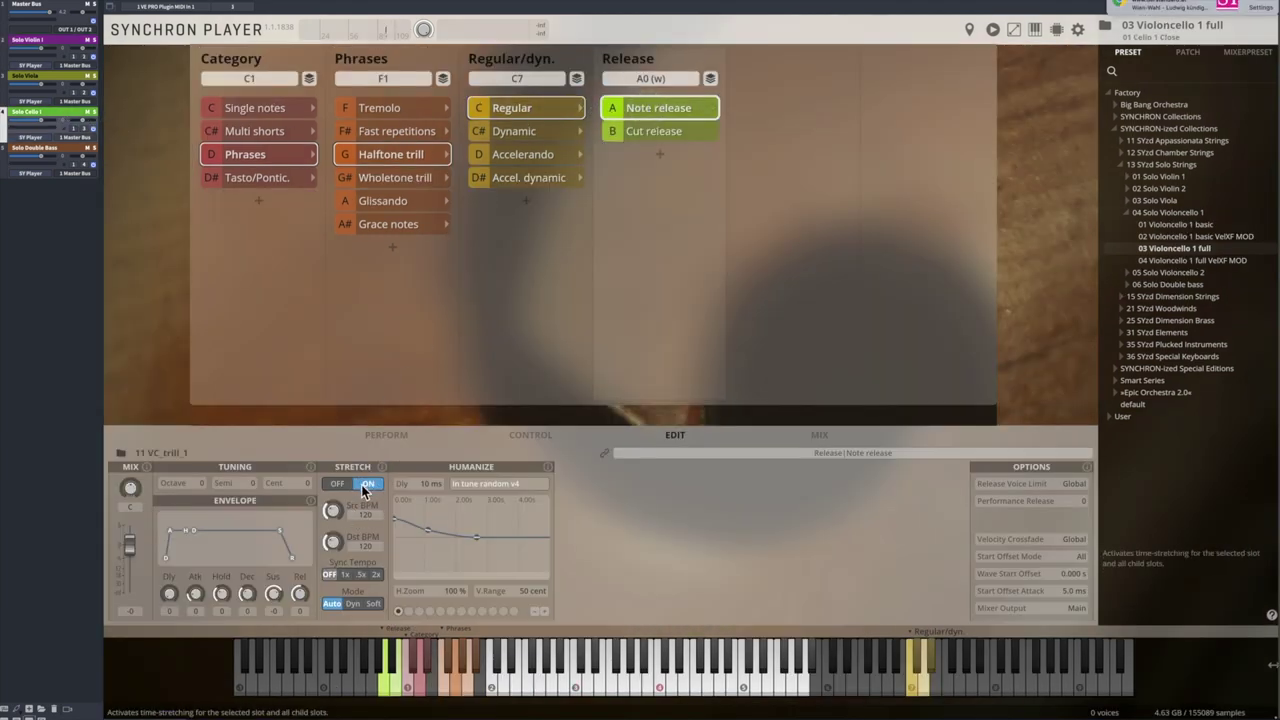
click(389, 435)
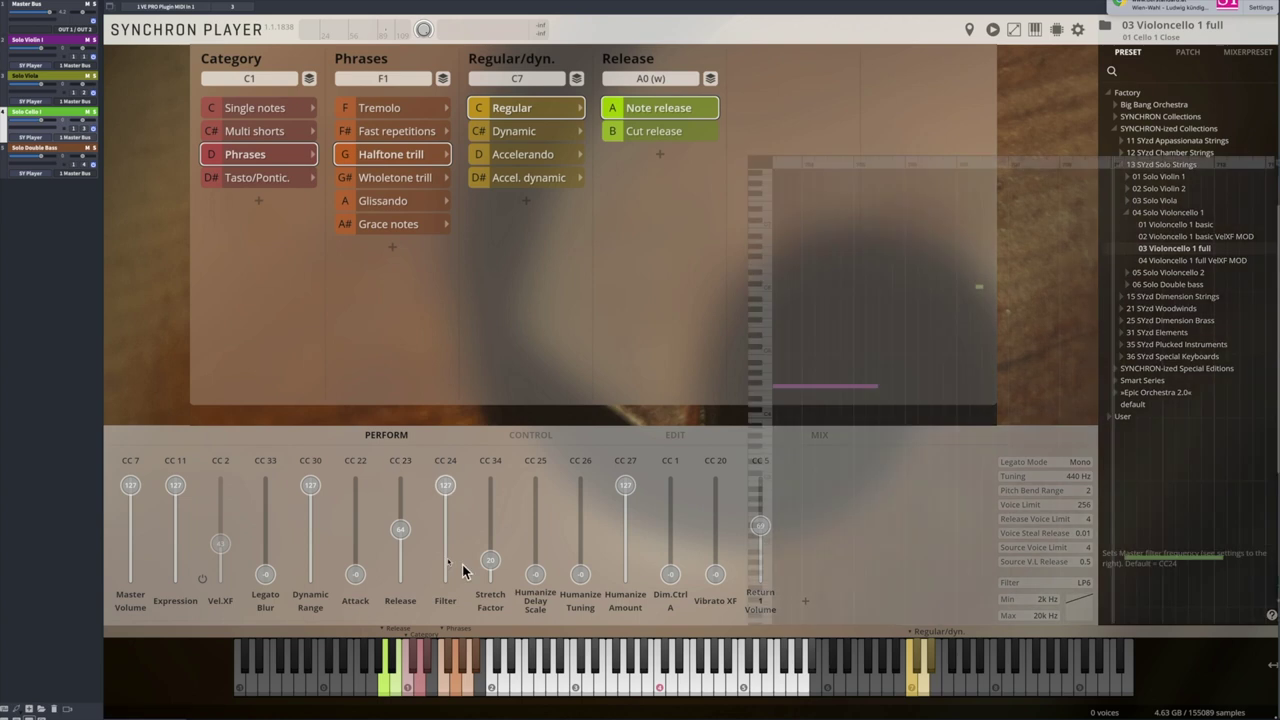
mouse_move(490, 559)
mouse_down()
mouse_move(491, 540)
mouse_move(495, 558)
mouse_up()
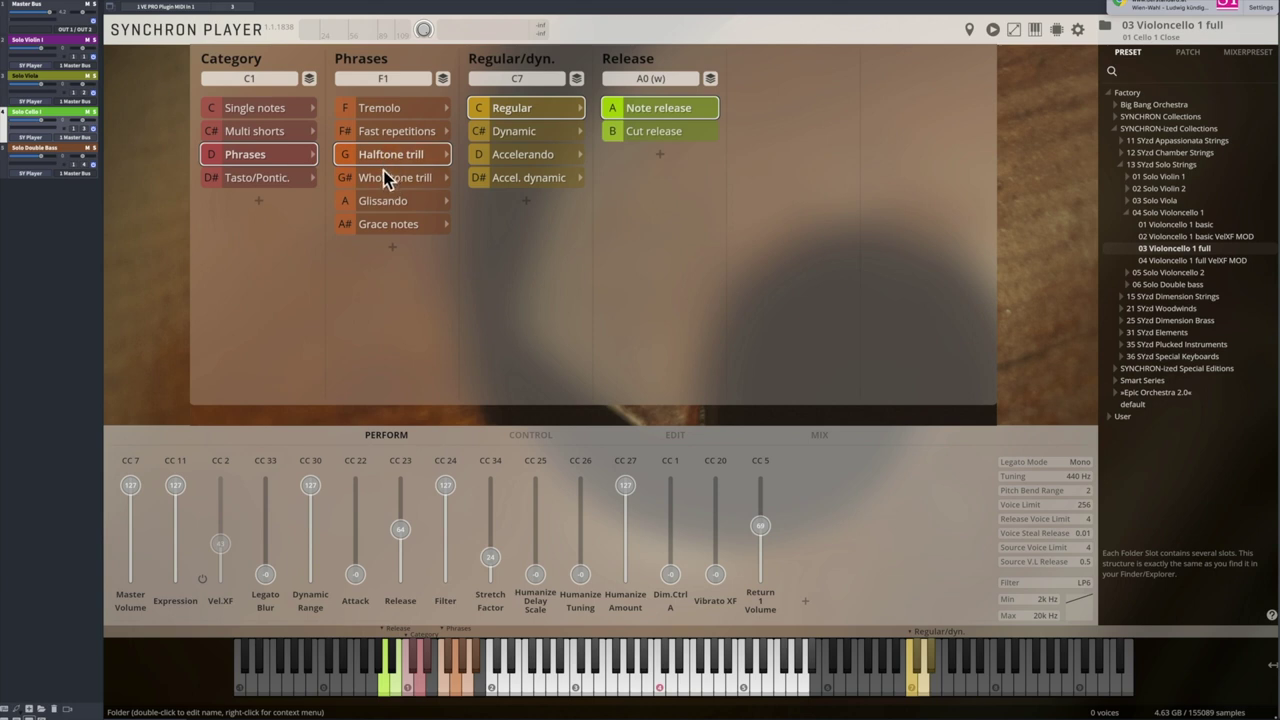
Switch the cello to Single notes, Long notes, Legato
click(255, 108)
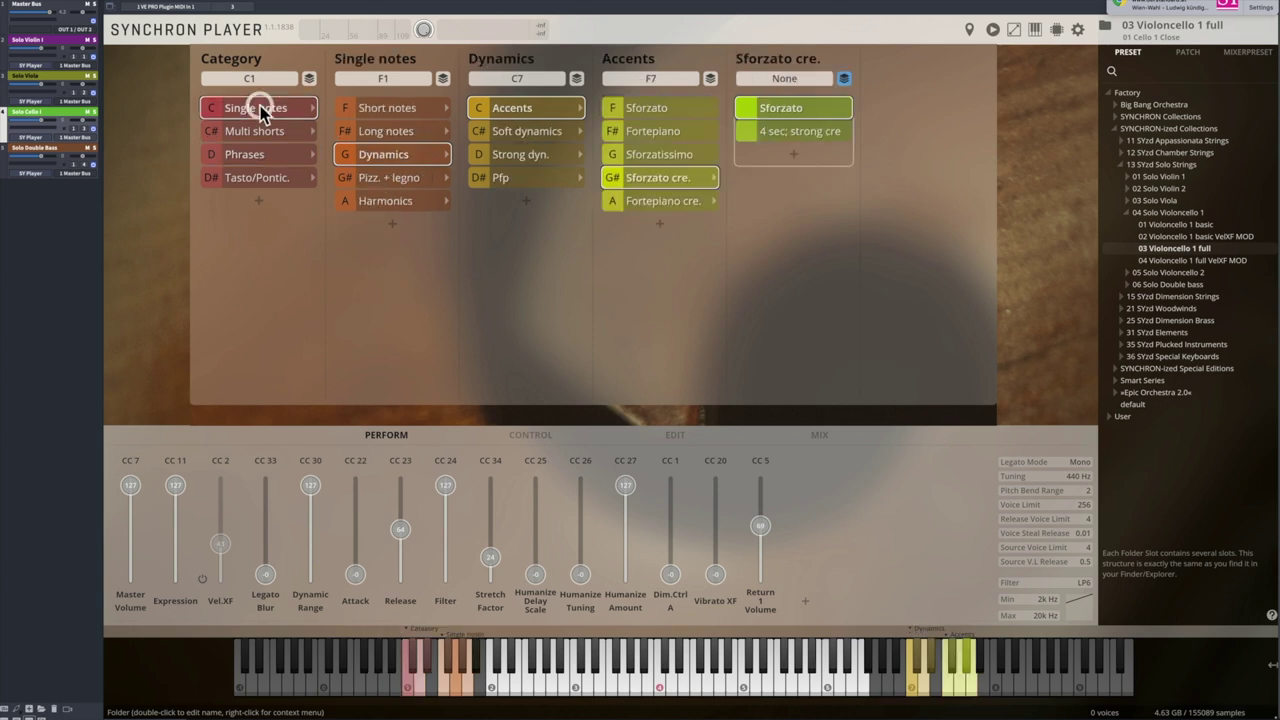
click(394, 132)
click(512, 133)
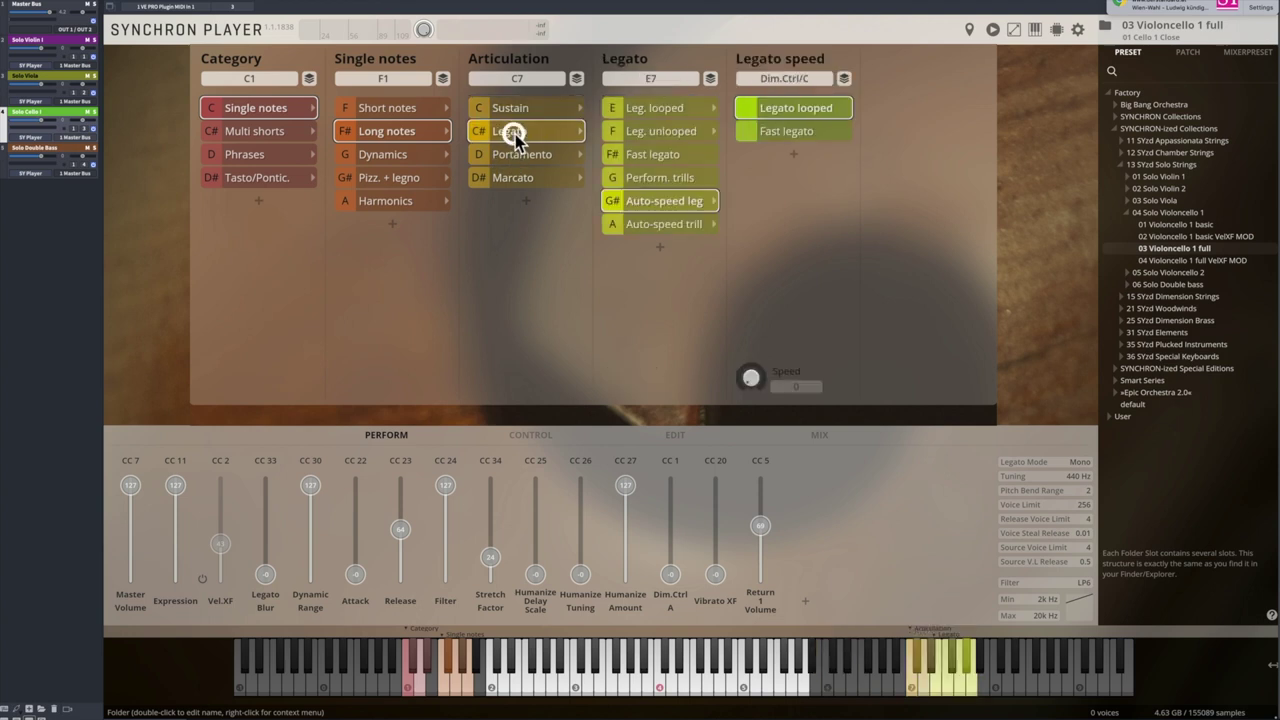
Set the cello's legato slot to Perform. trills, then show the solo viola's performance controllers
click(655, 180)
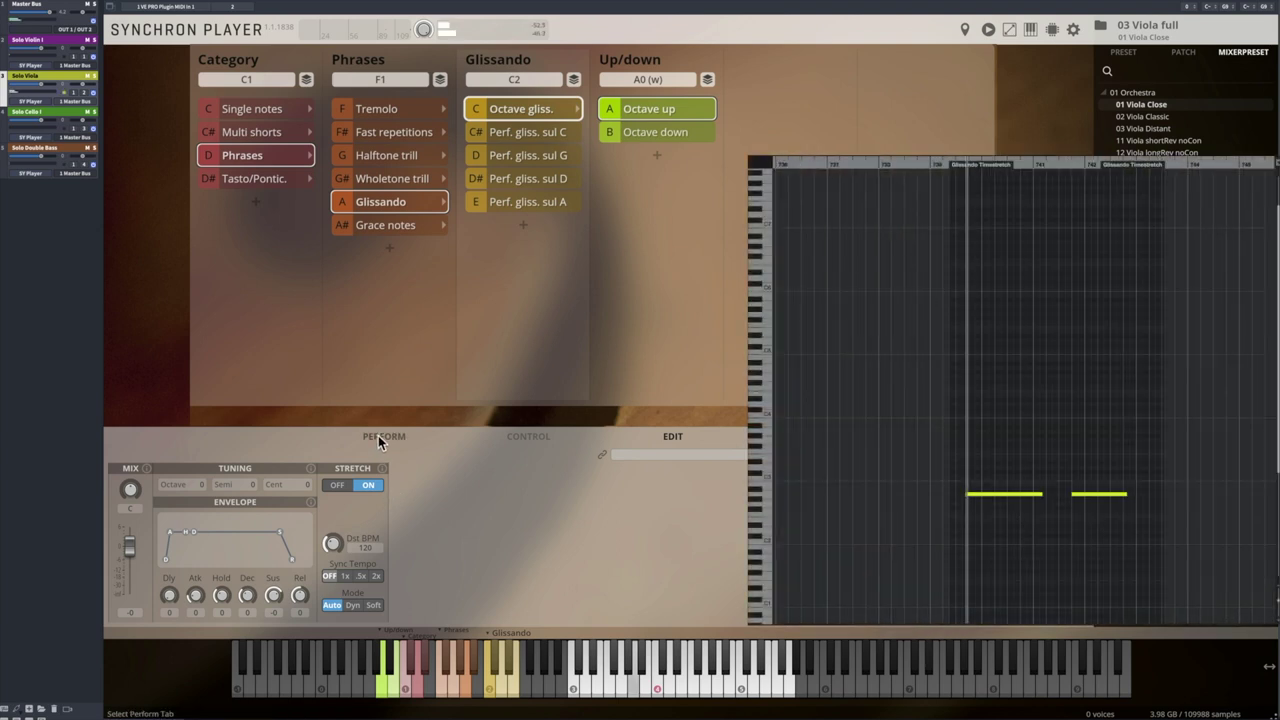
click(380, 437)
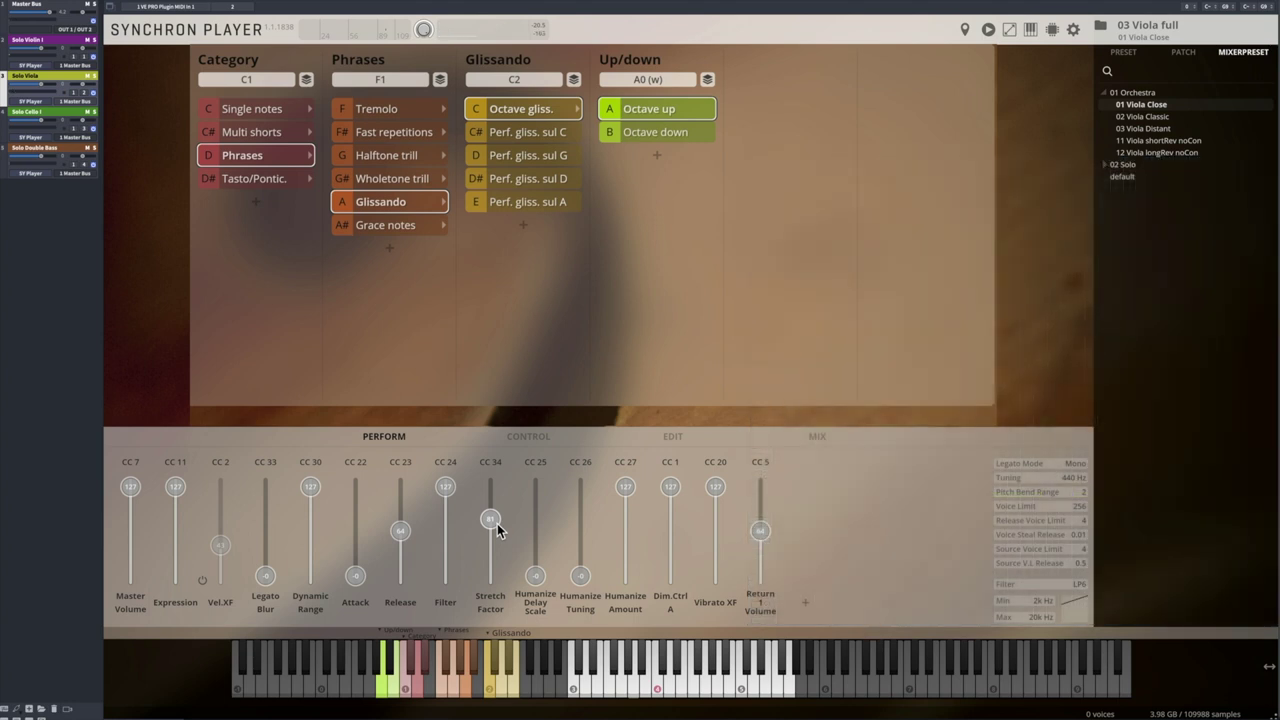
Select the Solo Cello I track to bring up its Synchron Player instance
click(45, 113)
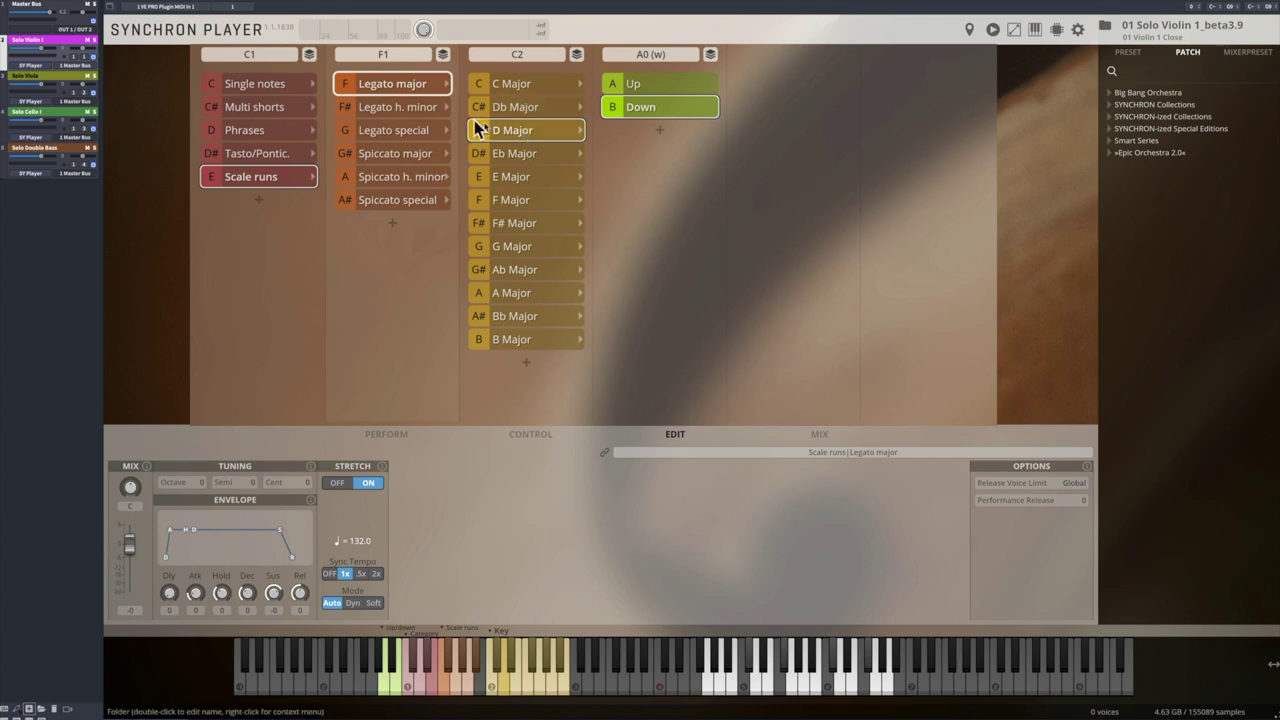
Audition Legato special, wholetone, and Spiccato major, h. minor and special runs, ending on Legato h. minor
click(418, 108)
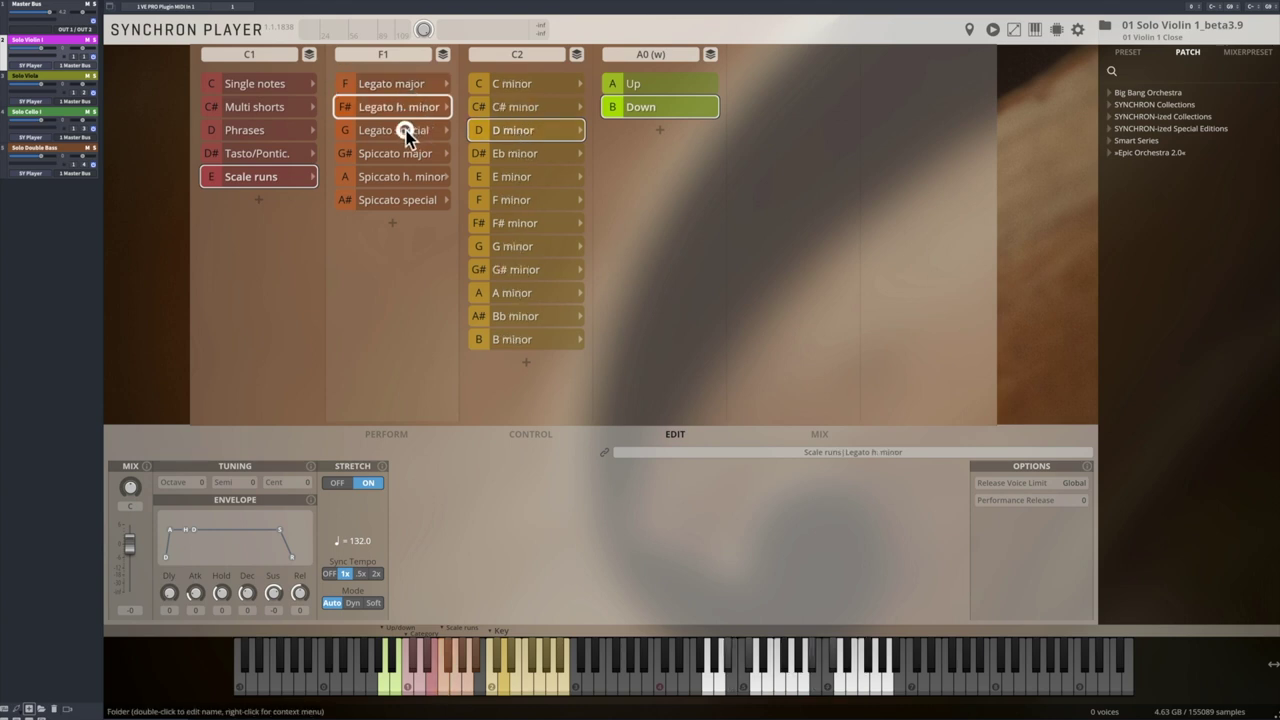
click(408, 130)
click(529, 107)
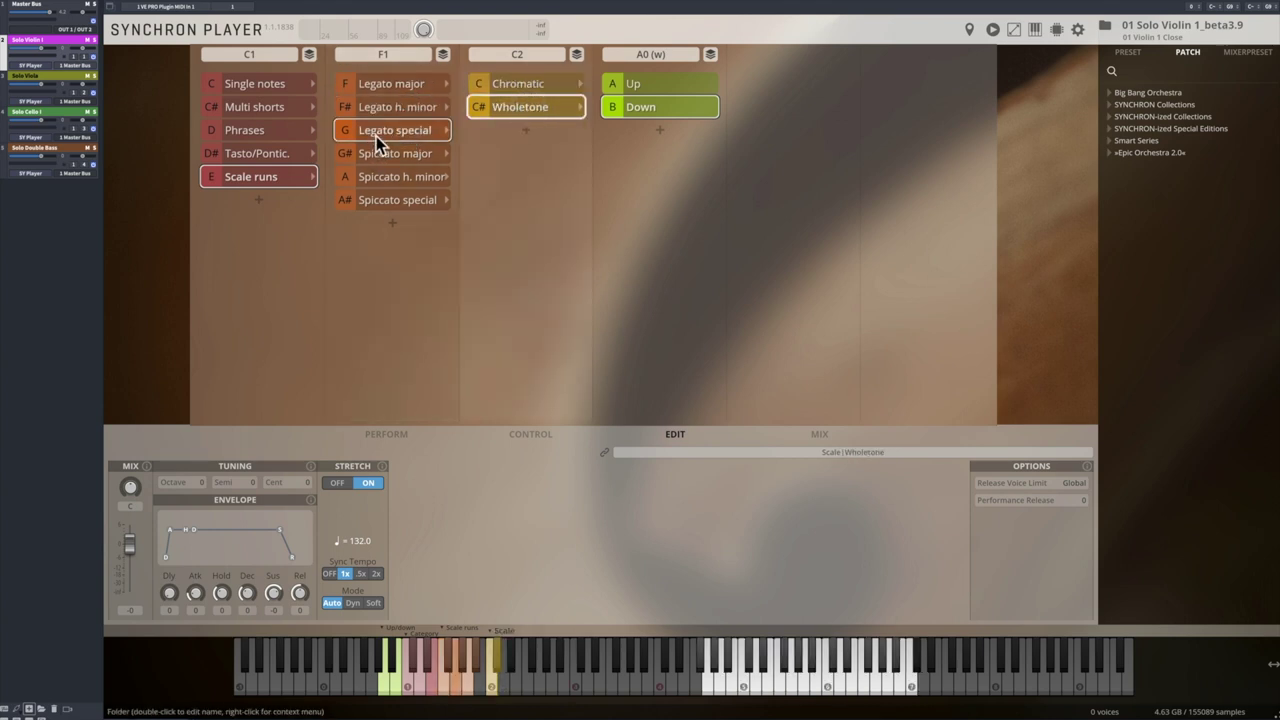
click(377, 154)
click(378, 178)
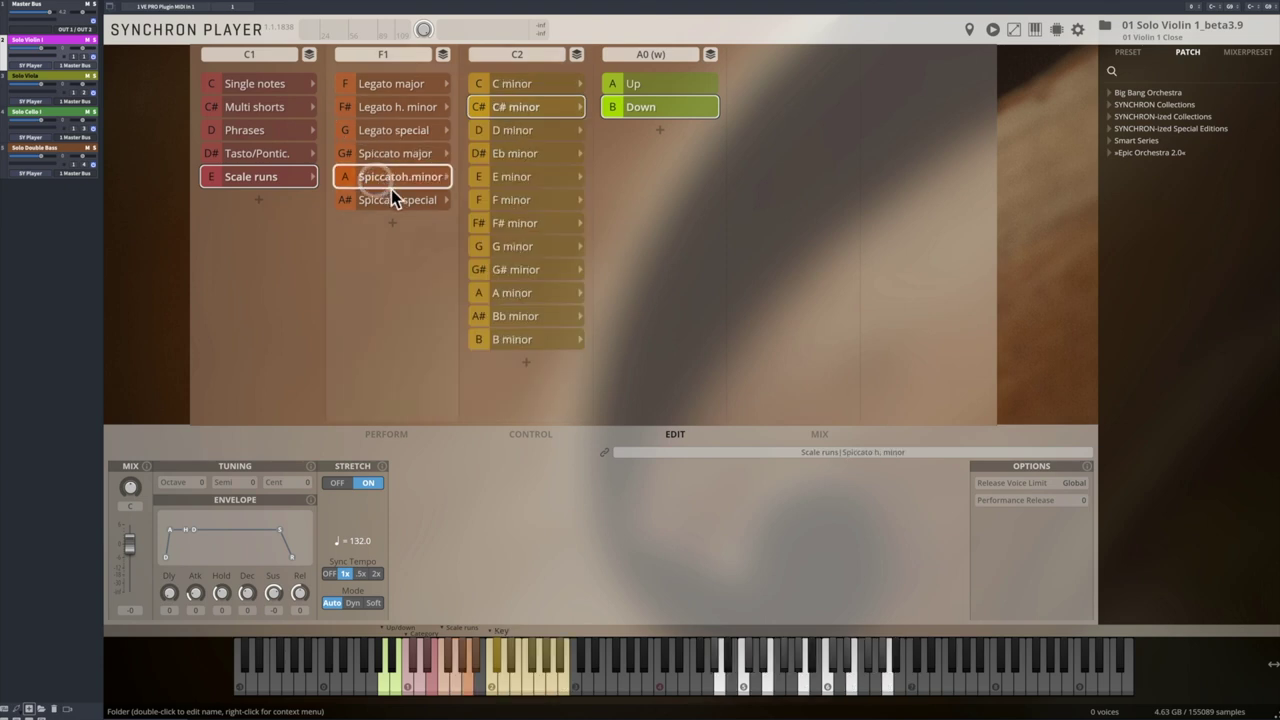
click(386, 201)
click(381, 84)
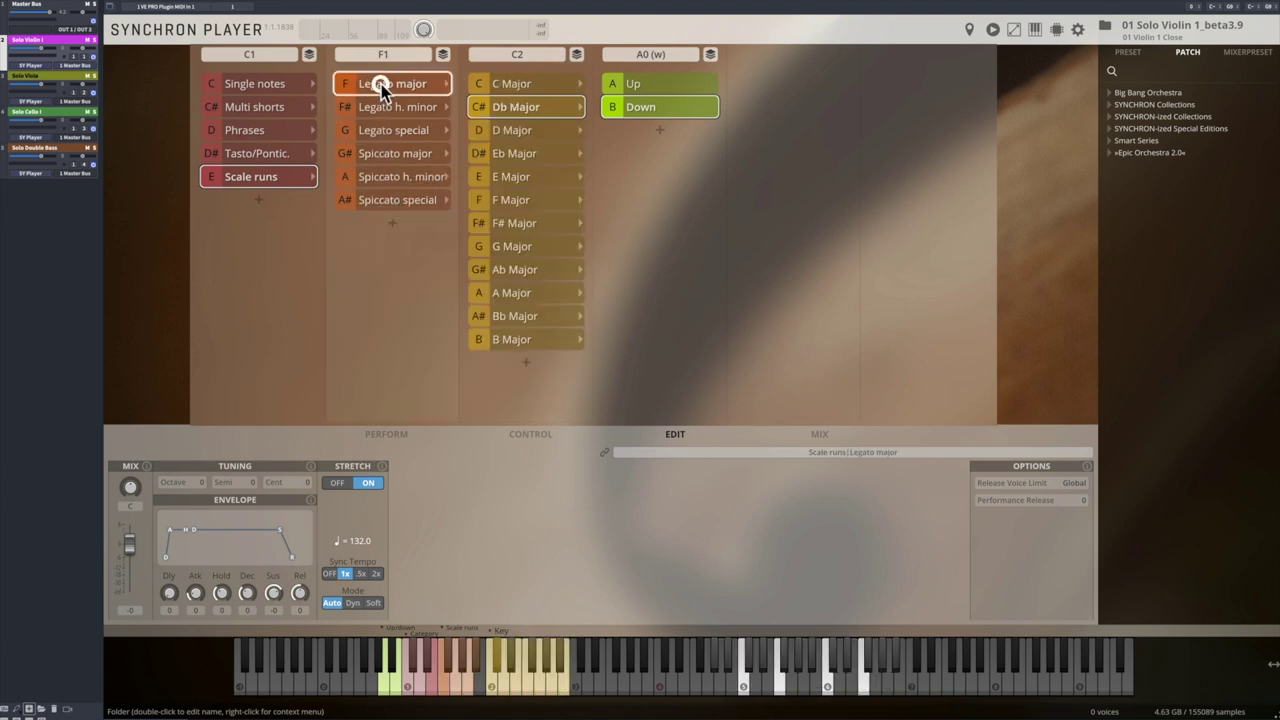
click(376, 106)
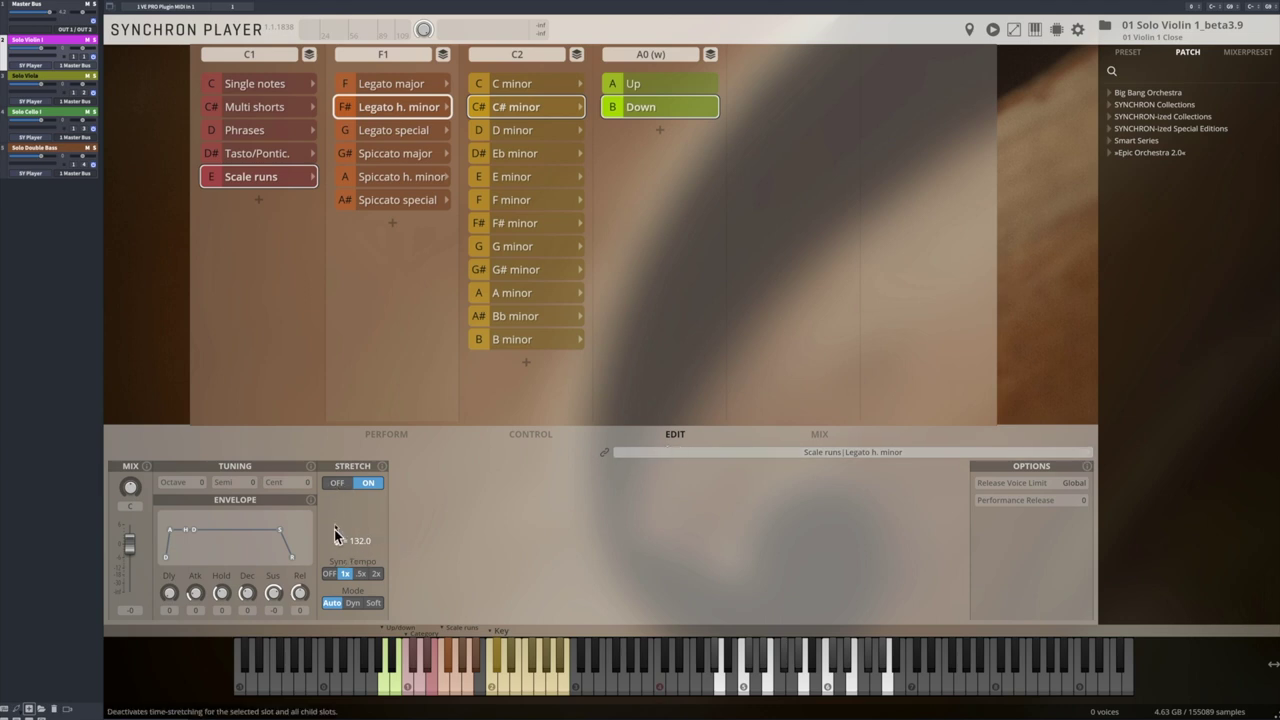
Open the Down run's settings and cycle Sync Tempo through OFF, 1x and .5x, ending at 1x
click(663, 112)
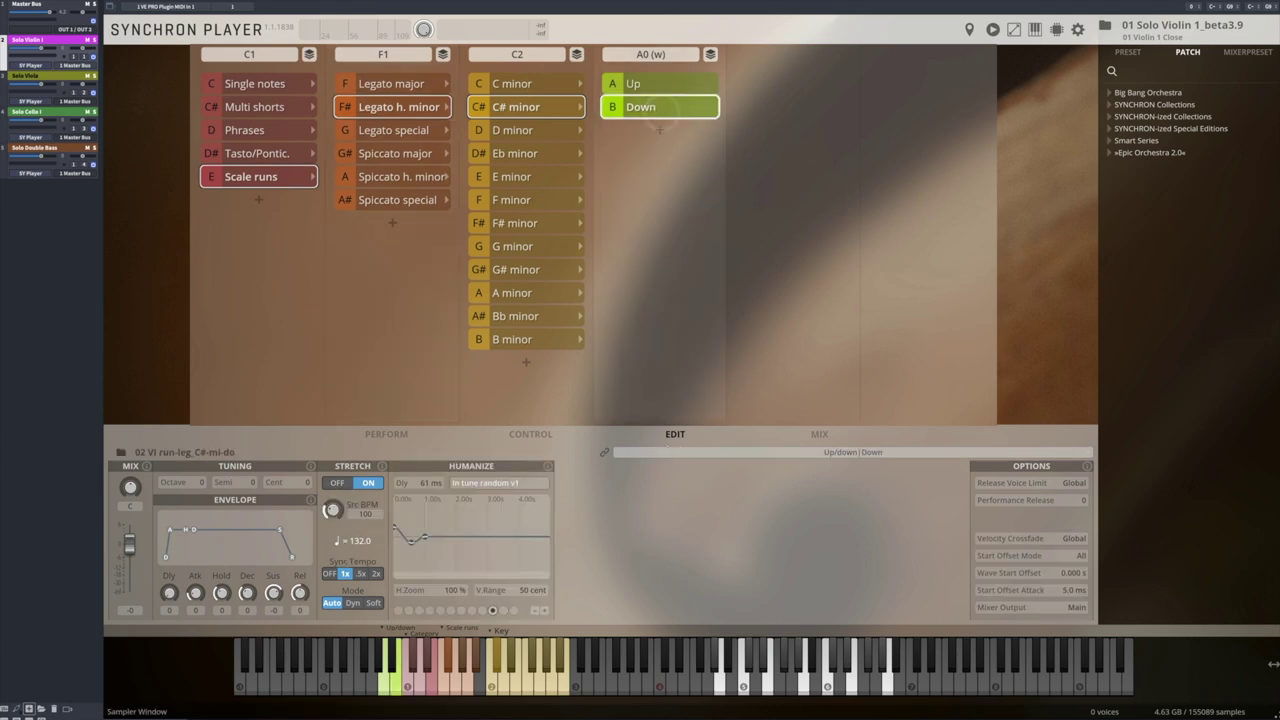
click(329, 573)
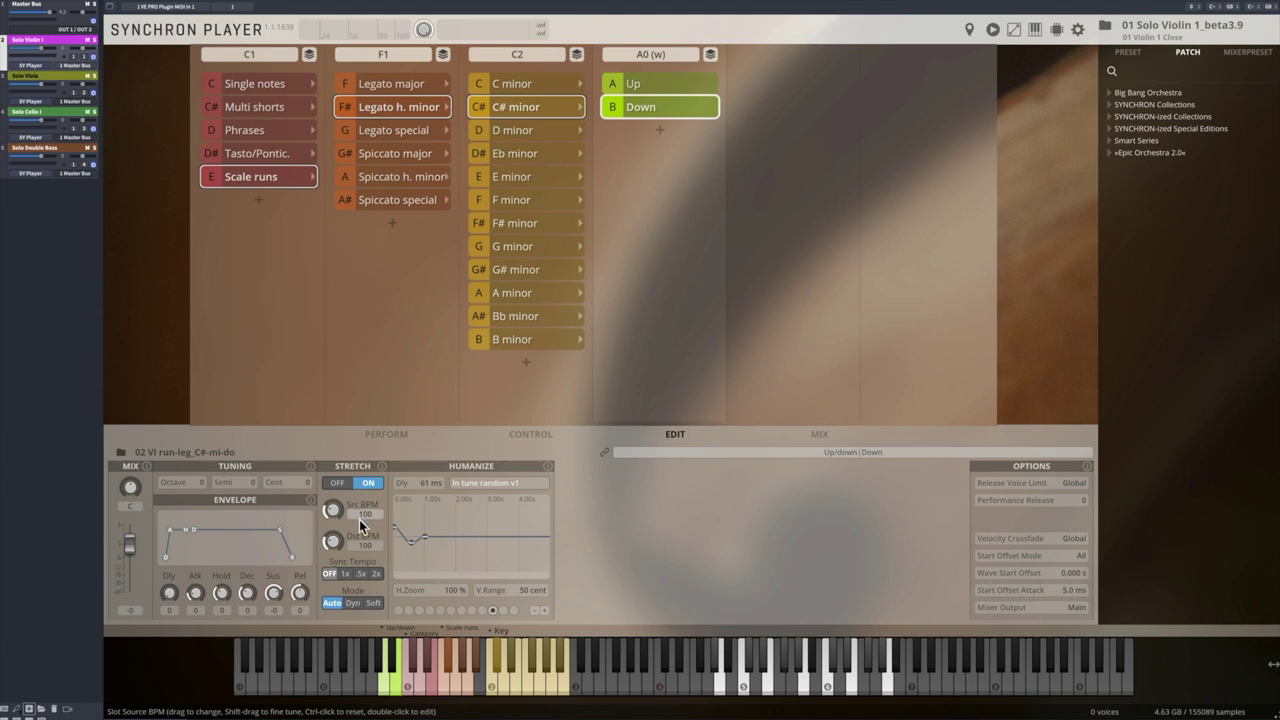
click(345, 574)
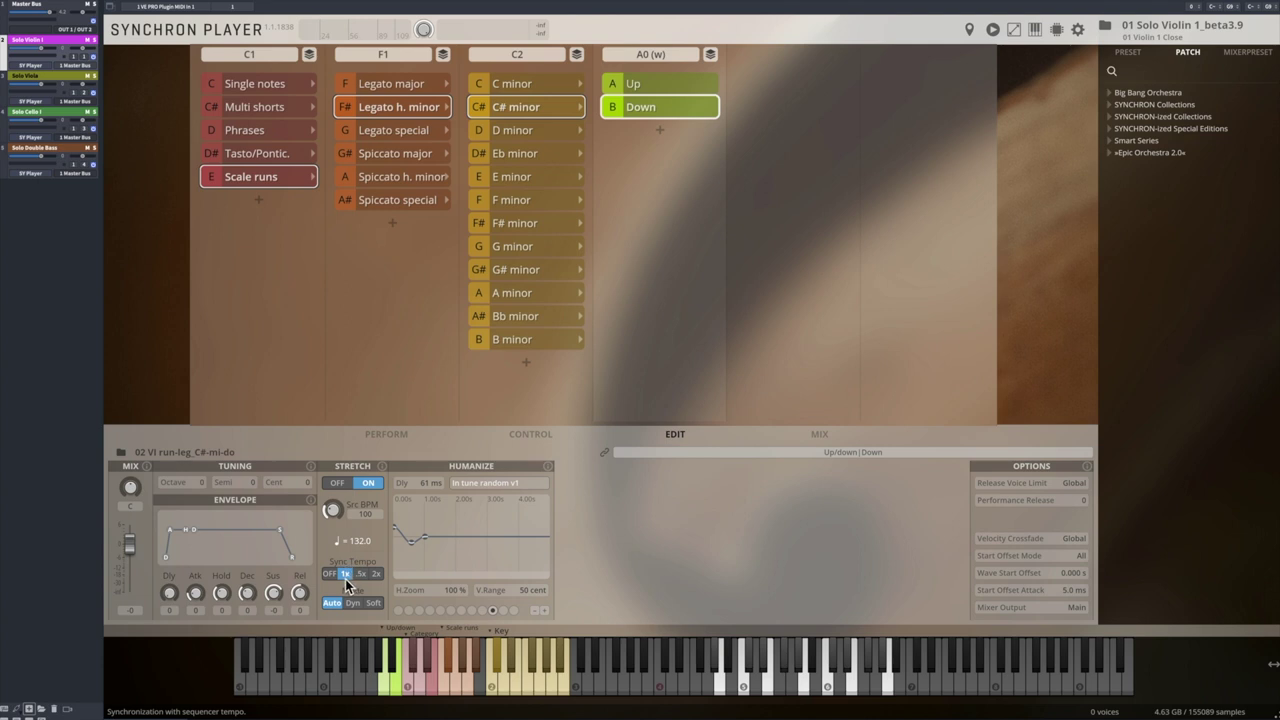
click(361, 574)
click(345, 574)
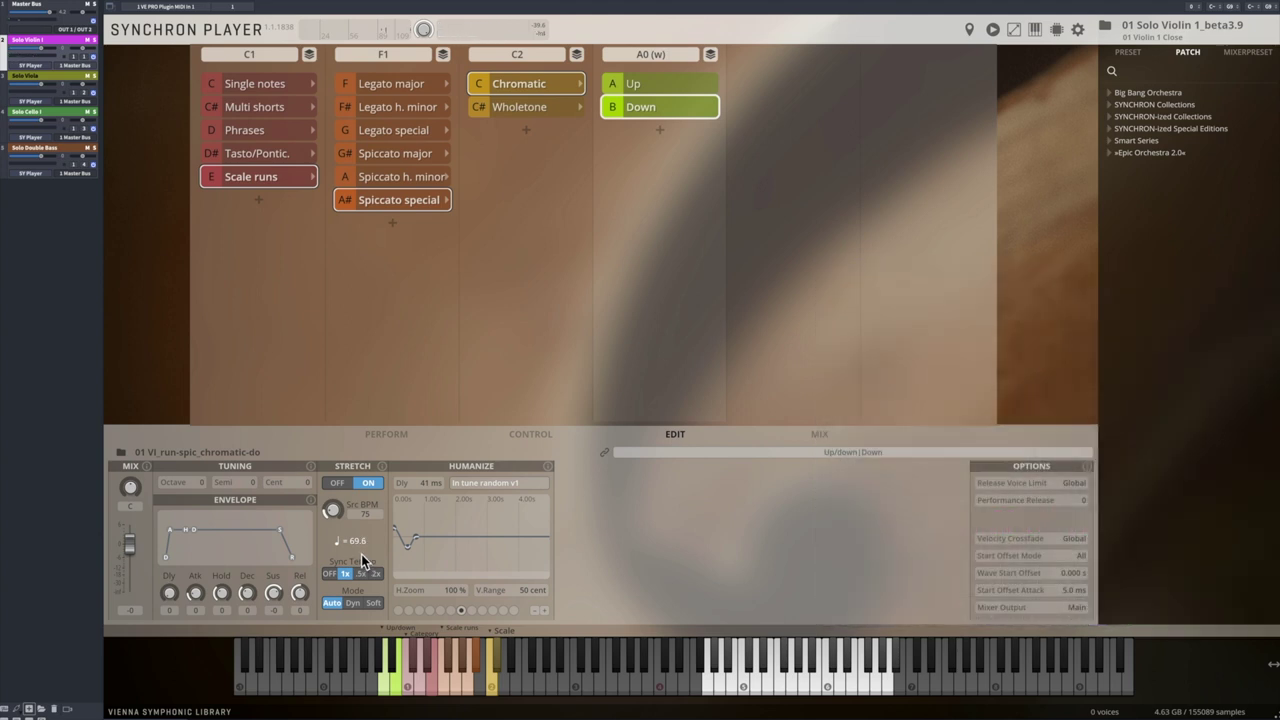
Choose Legato h. minor runs in E minor and toggle the direction keyswitch, finishing on Up
click(397, 106)
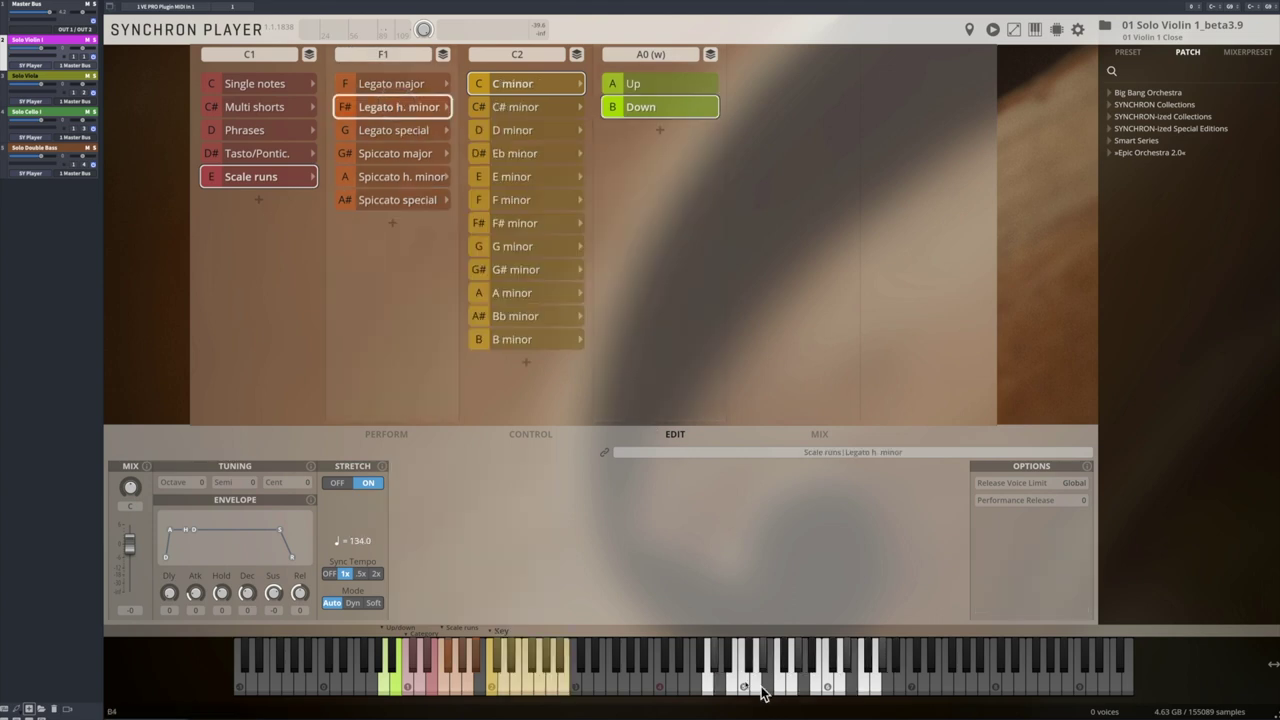
click(503, 175)
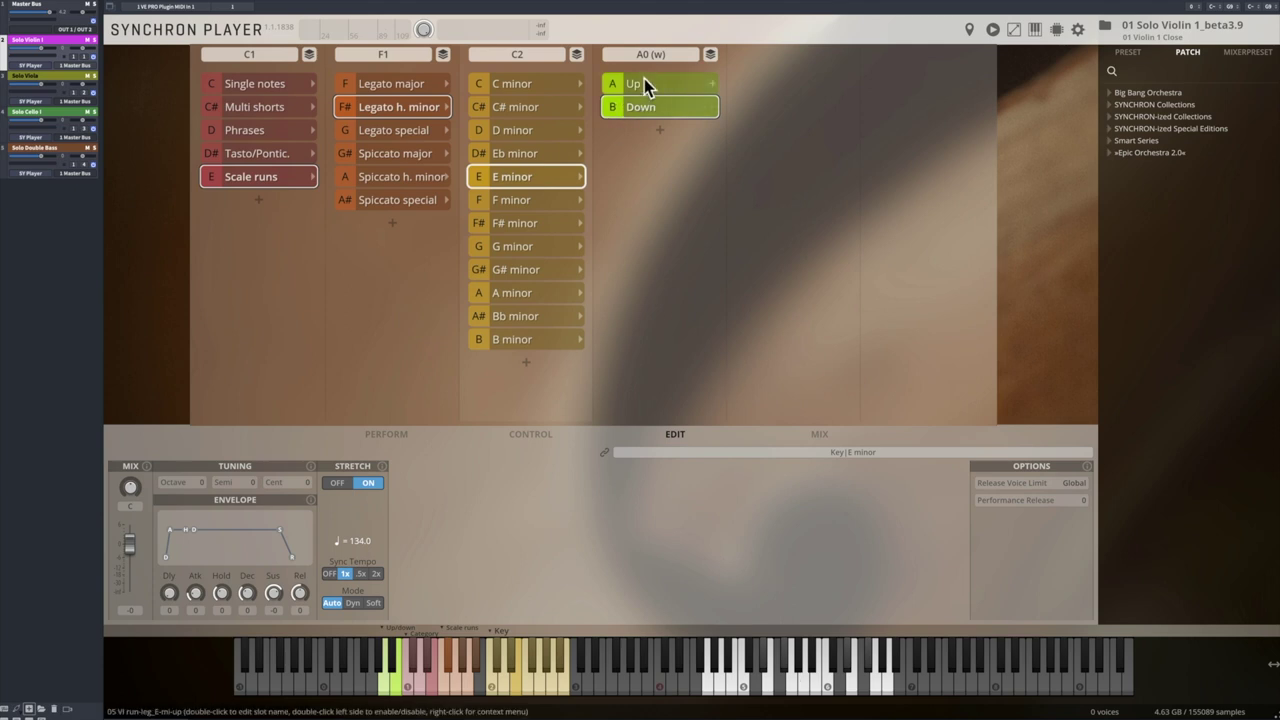
click(386, 683)
click(398, 685)
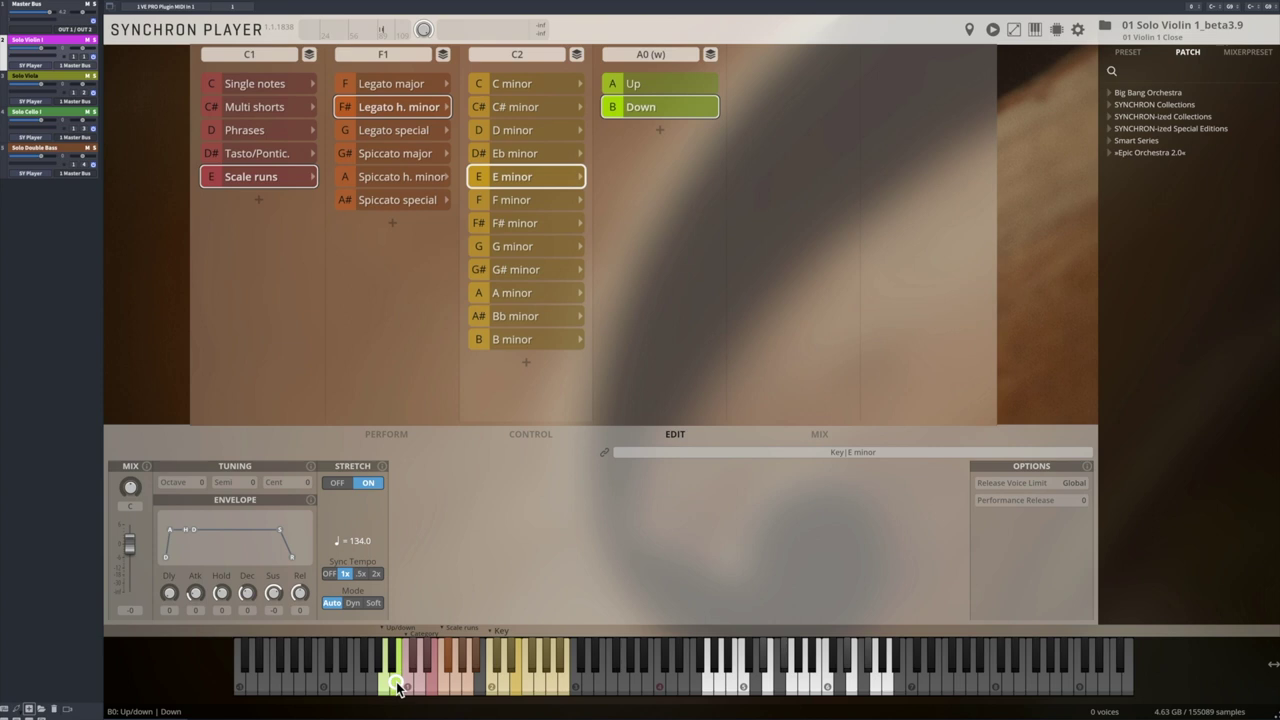
click(388, 684)
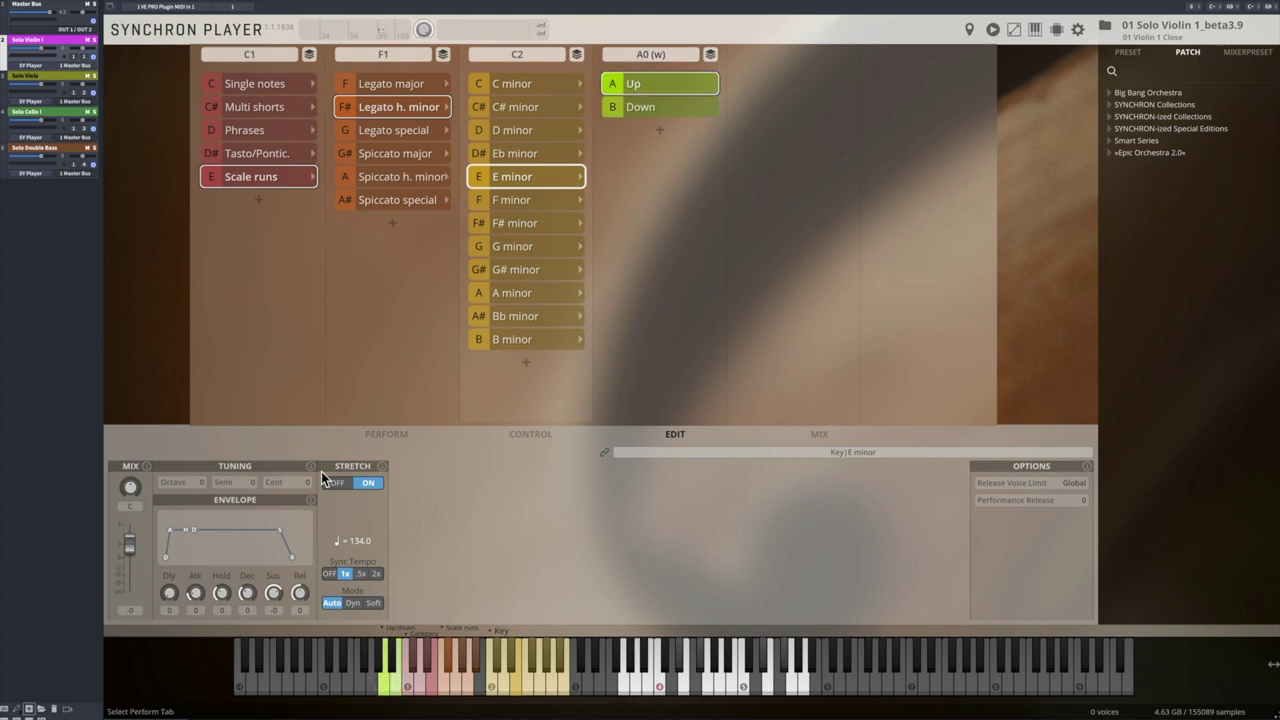
Reassign the A0 run-direction switch to Dim.Ctrl B in the PERFORM view
click(385, 433)
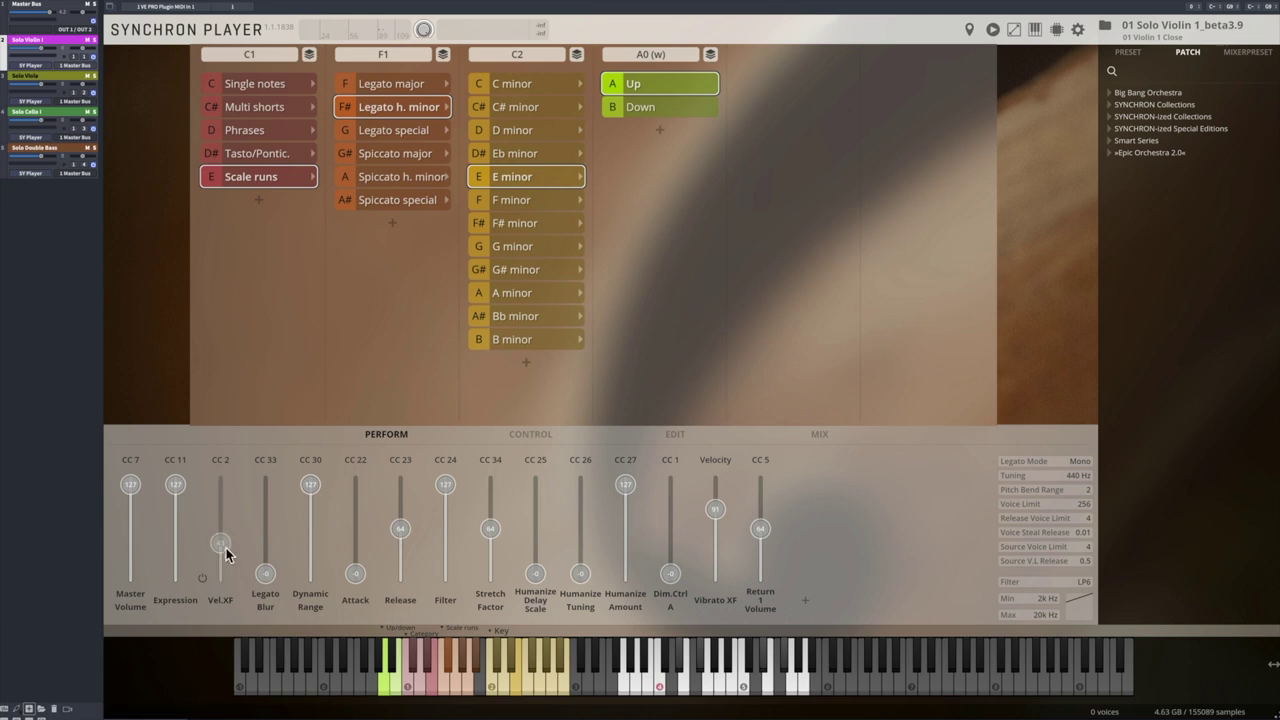
click(648, 55)
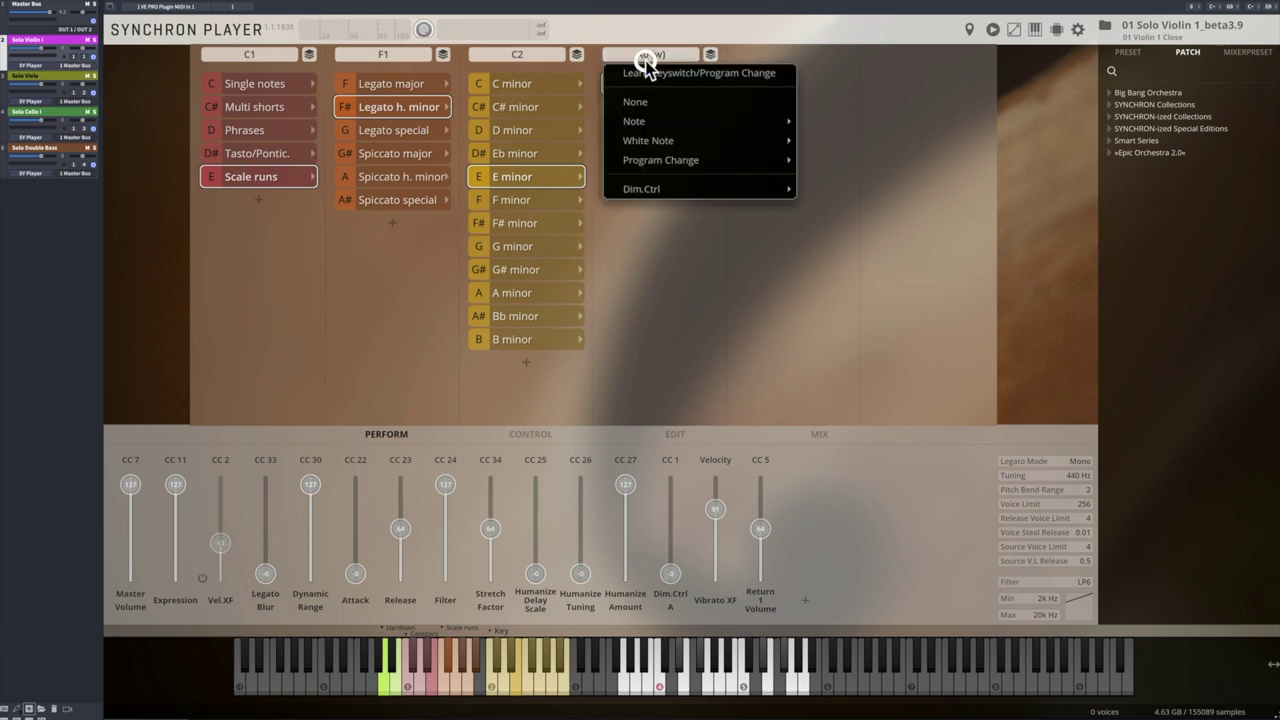
click(814, 209)
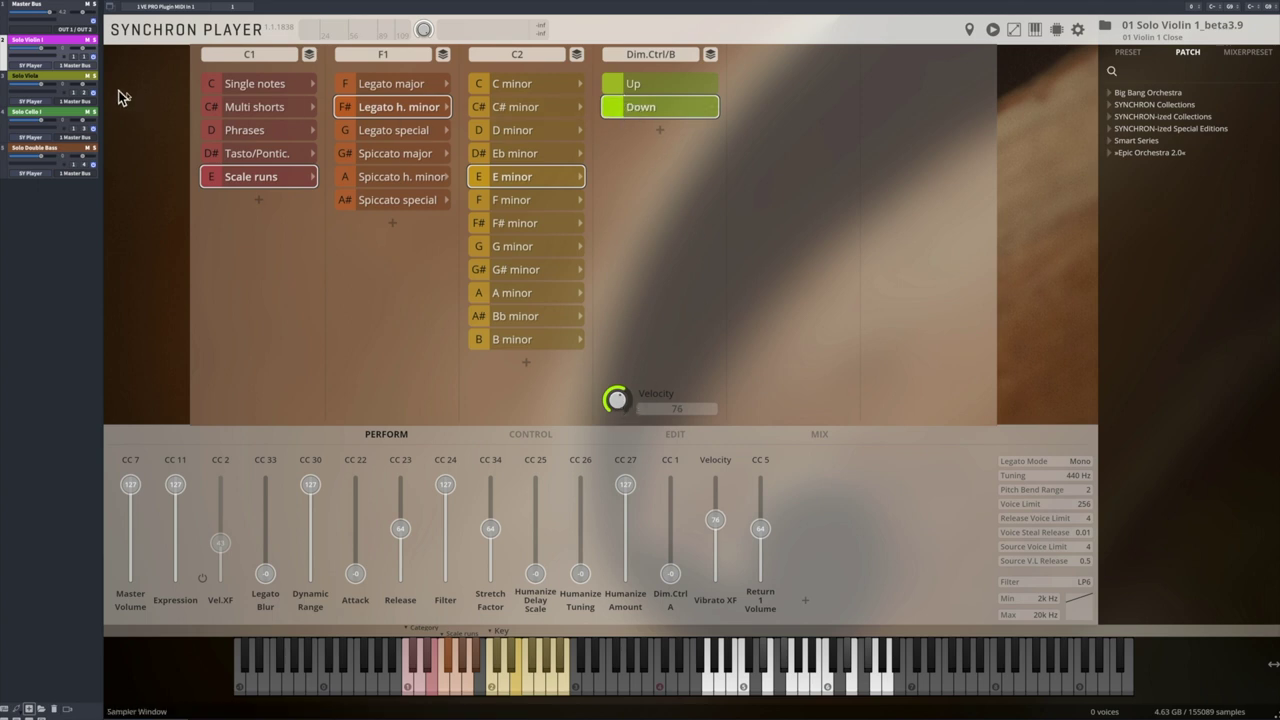
Select the Solo Viola track to show the 03 Solo Viola_beta3.9 instance
click(60, 80)
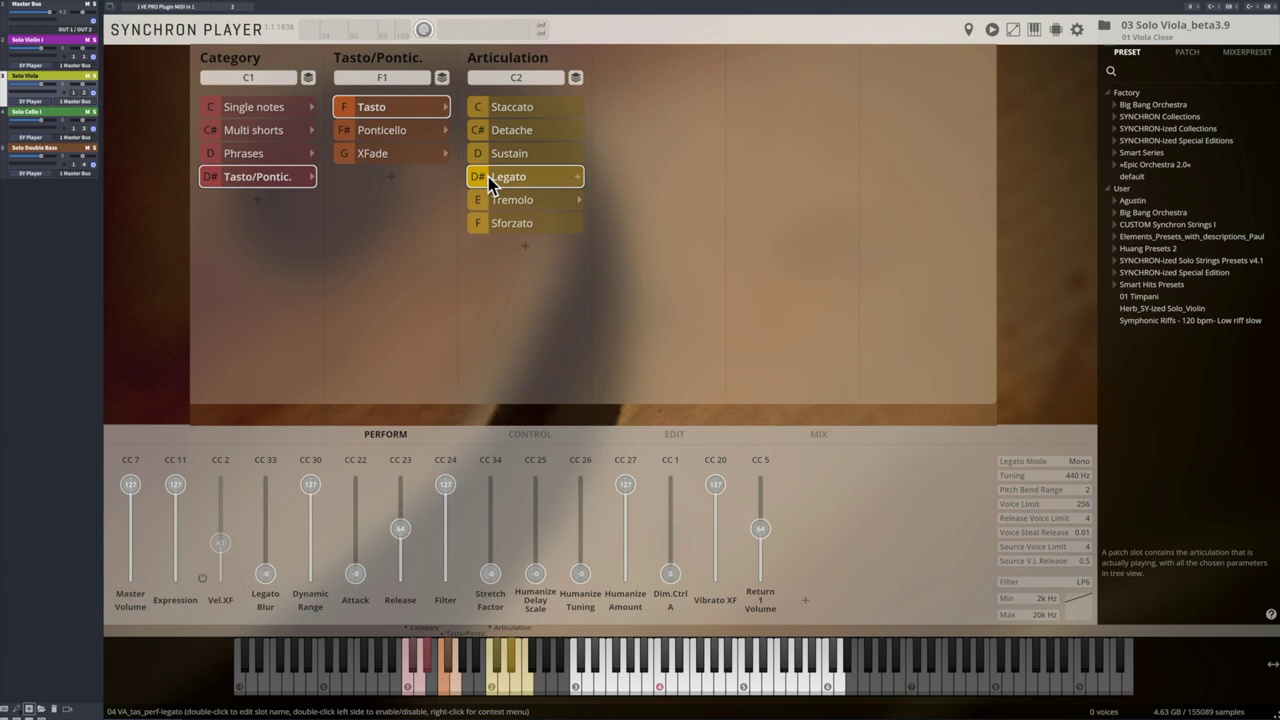
Set Tasto/Pontic. to XFade and test the Ponticello playing position
click(401, 157)
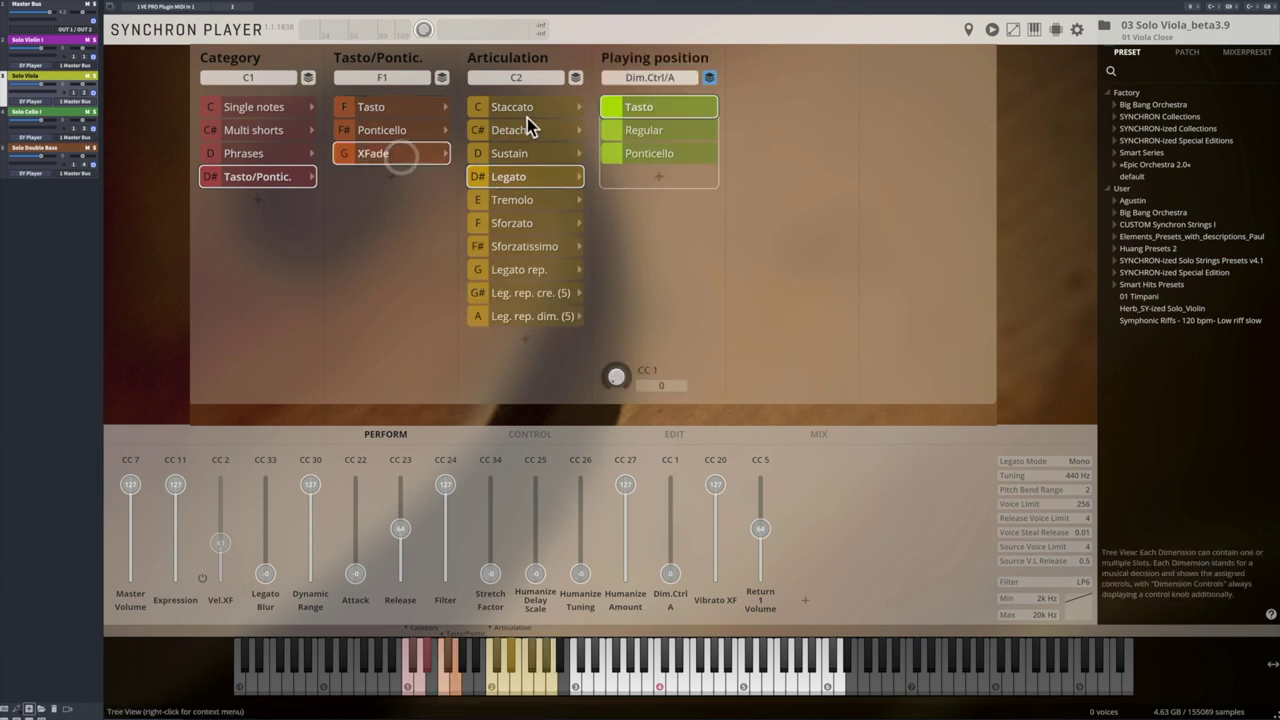
click(647, 155)
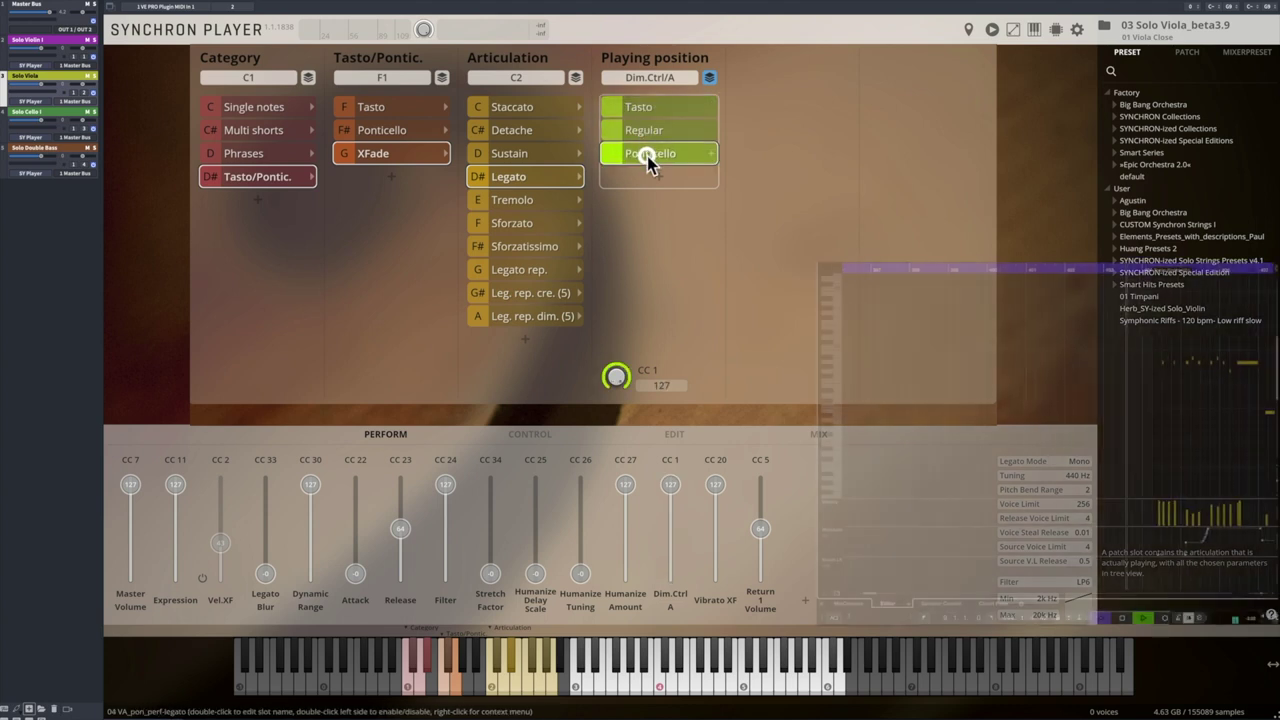